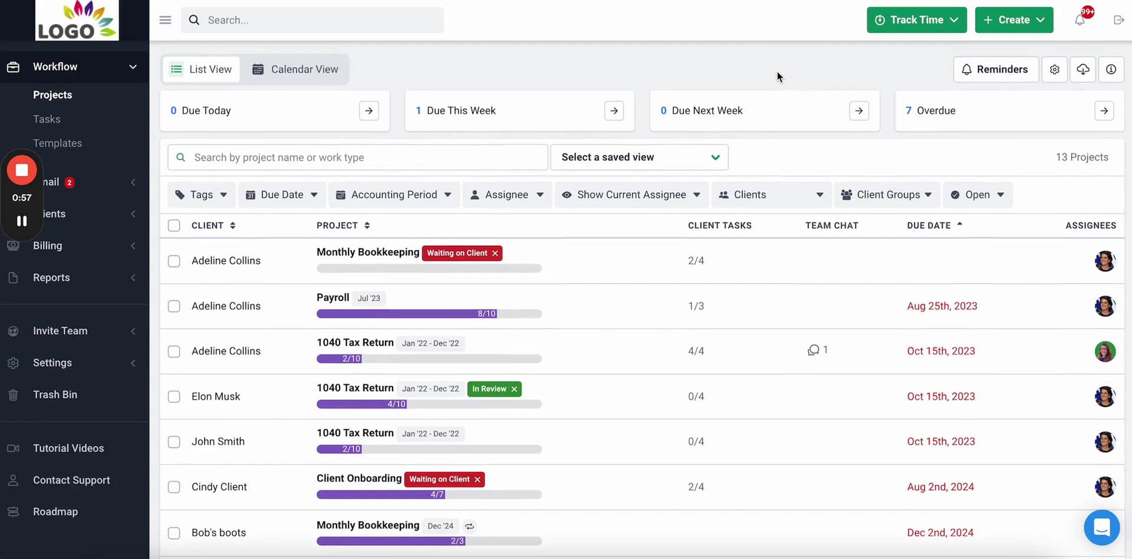
Examine the open projects list, including the status tags, progress, client tasks, due dates and assignees.
{"action": "scroll", "coordinate": [777, 71], "scroll_direction": "down", "scroll_amount": 2}
{"action": "scroll", "coordinate": [777, 72], "scroll_direction": "up", "scroll_amount": 2}
{"action": "scroll", "coordinate": [777, 73], "scroll_direction": "down", "scroll_amount": 1}
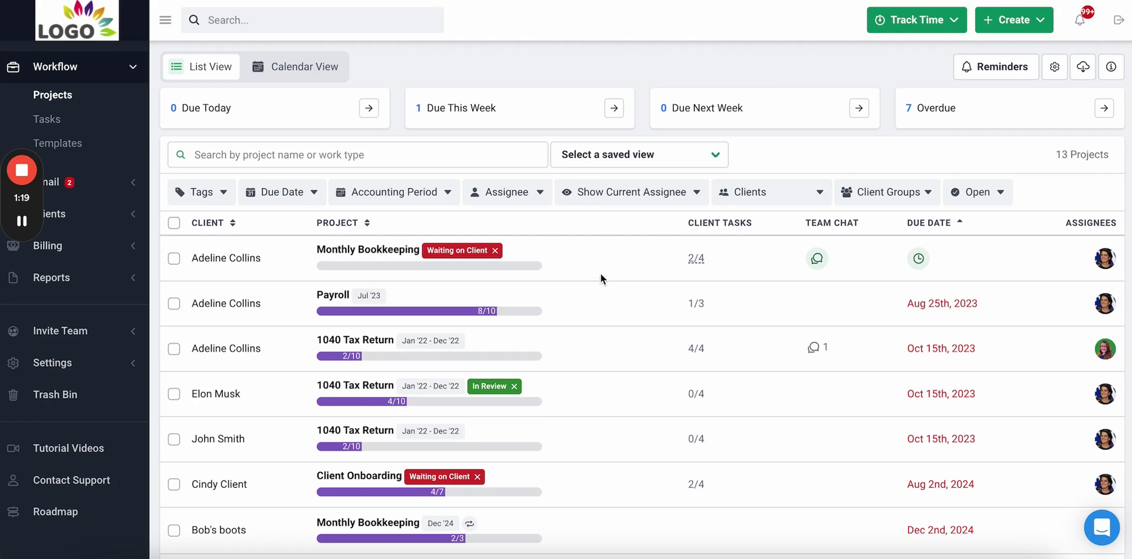
{"action": "scroll", "coordinate": [600, 274], "scroll_direction": "down", "scroll_amount": 2}
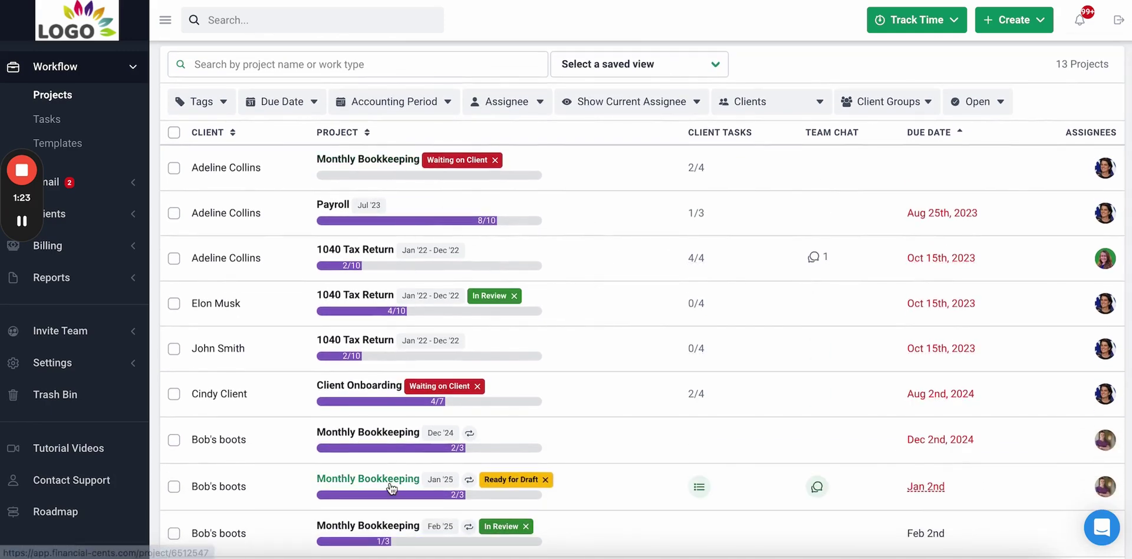
{"action": "scroll", "coordinate": [390, 488], "scroll_direction": "up", "scroll_amount": 2}
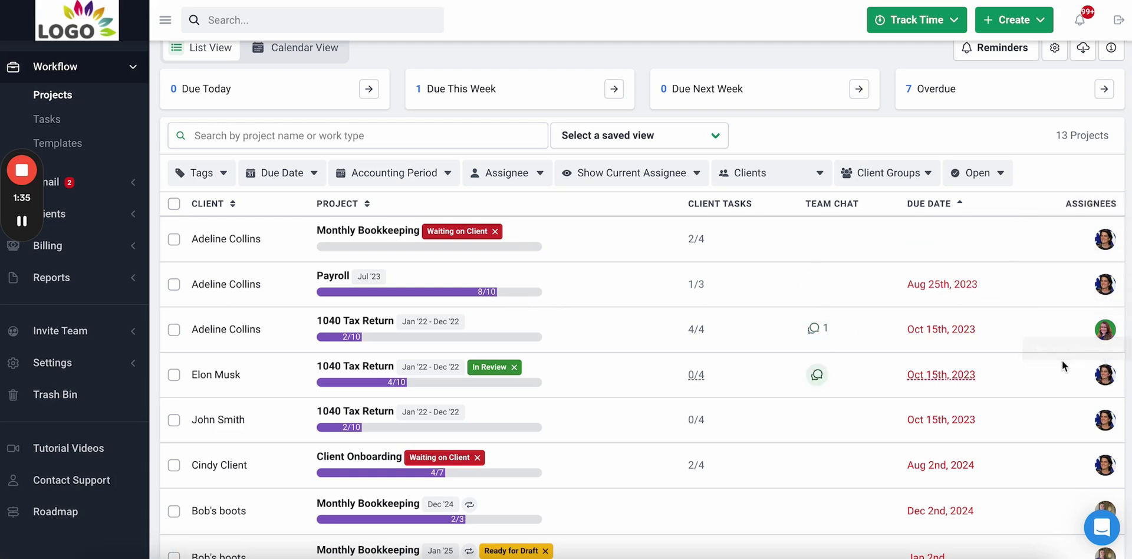
{"action": "scroll", "coordinate": [1062, 366], "scroll_direction": "up", "scroll_amount": 1}
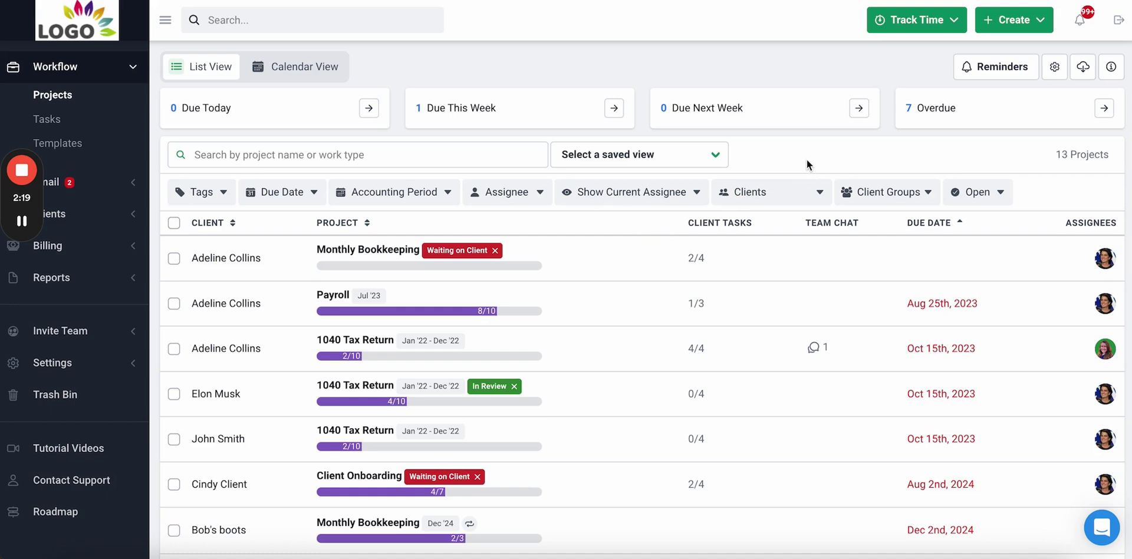
Filter the projects by "Monthly bookkeeping" and the In Review tag, and clear the filters after checking the list.
{"action": "left_click", "coordinate": [423, 155]}
{"action": "type", "text": "Monthly "}
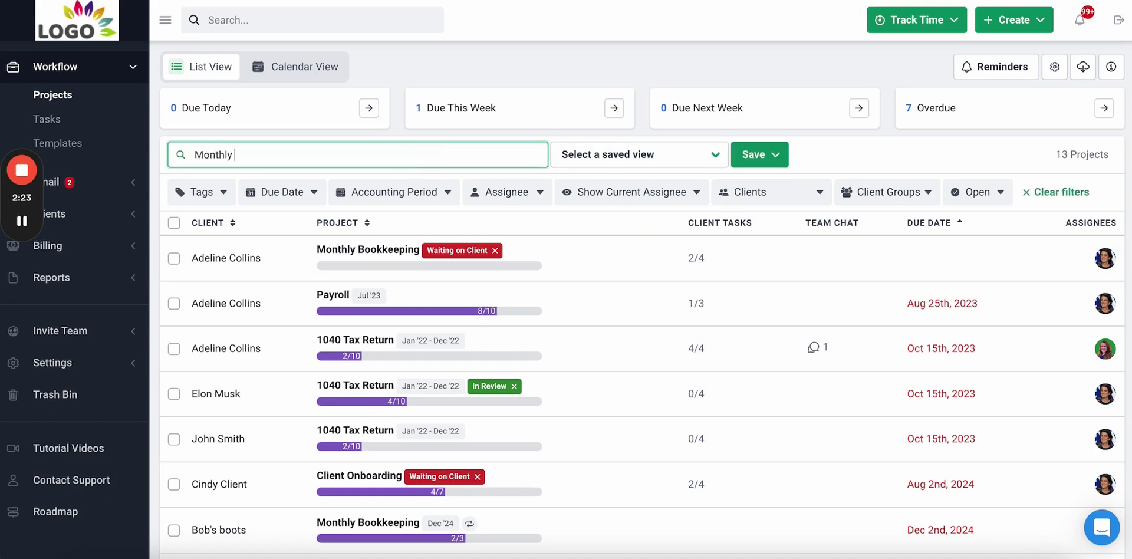
{"action": "type", "text": "bookkeeping"}
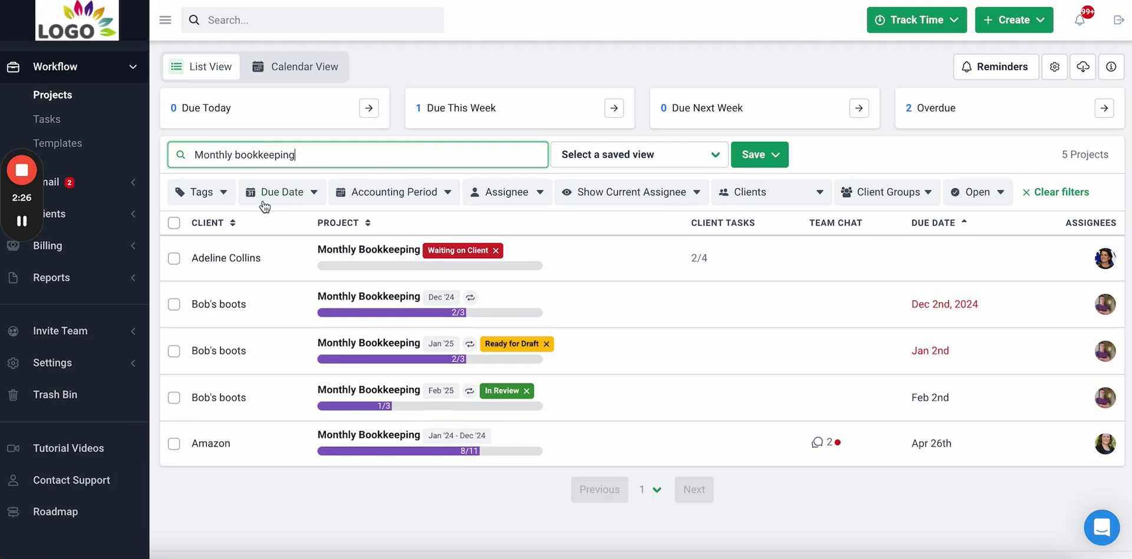
{"action": "left_click", "coordinate": [221, 195]}
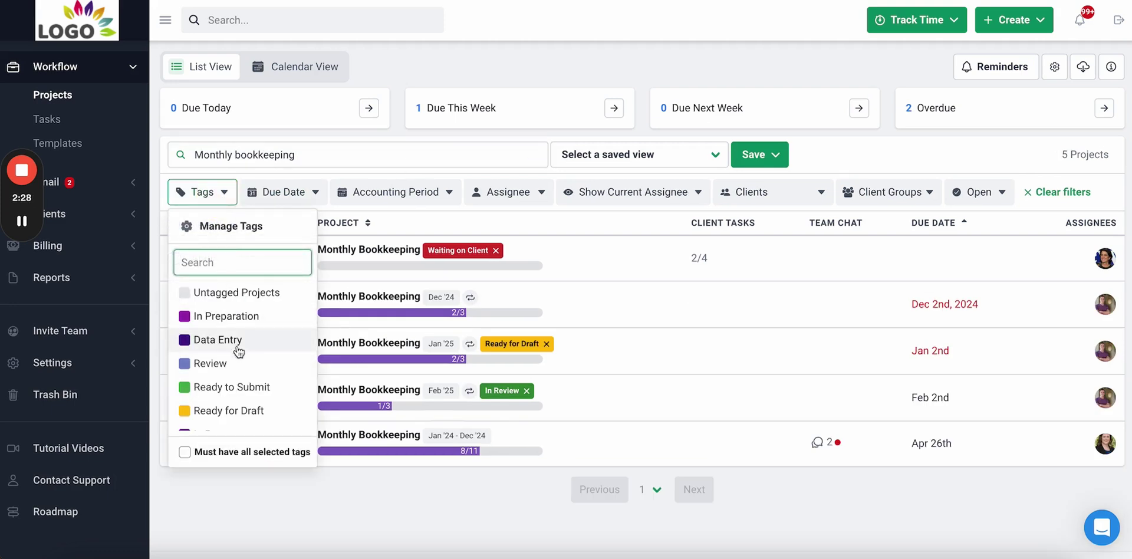
{"action": "scroll", "coordinate": [236, 384], "scroll_direction": "down", "scroll_amount": 1}
{"action": "scroll", "coordinate": [236, 384], "scroll_direction": "down", "scroll_amount": 1}
{"action": "left_click", "coordinate": [235, 422]}
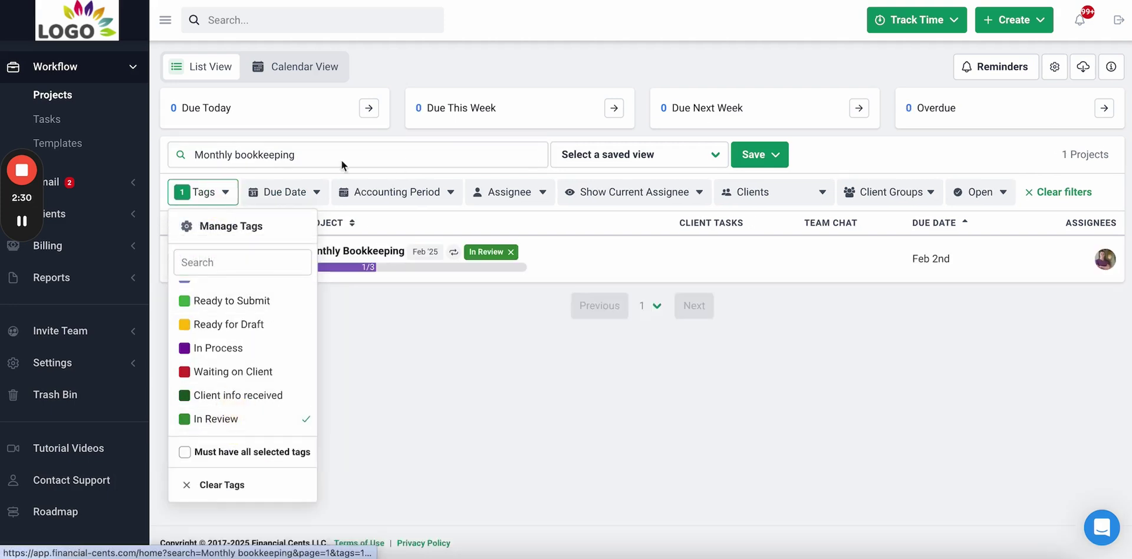
{"action": "left_click", "coordinate": [462, 68]}
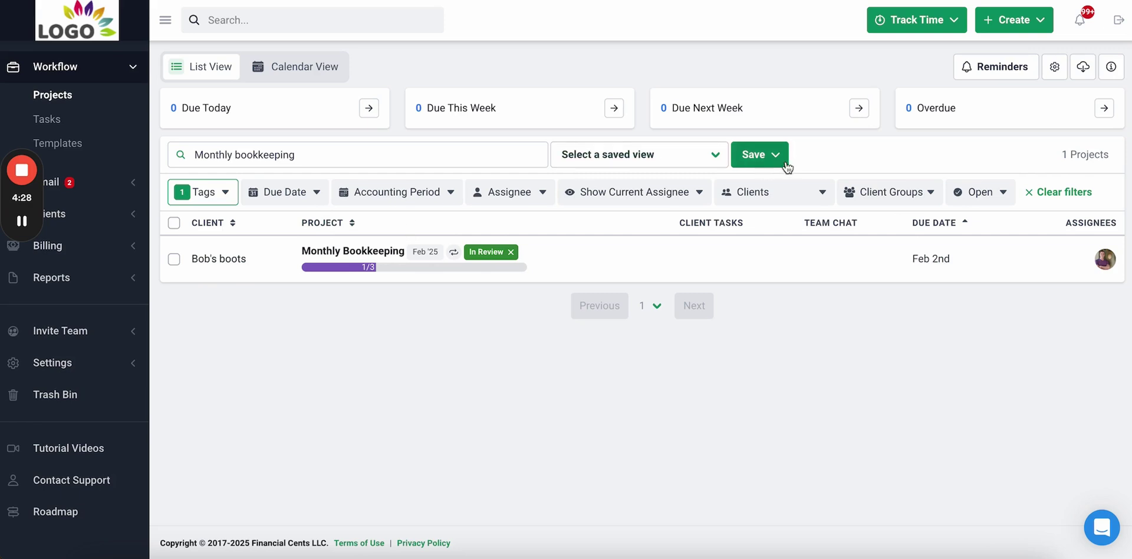
{"action": "left_click", "coordinate": [1047, 195]}
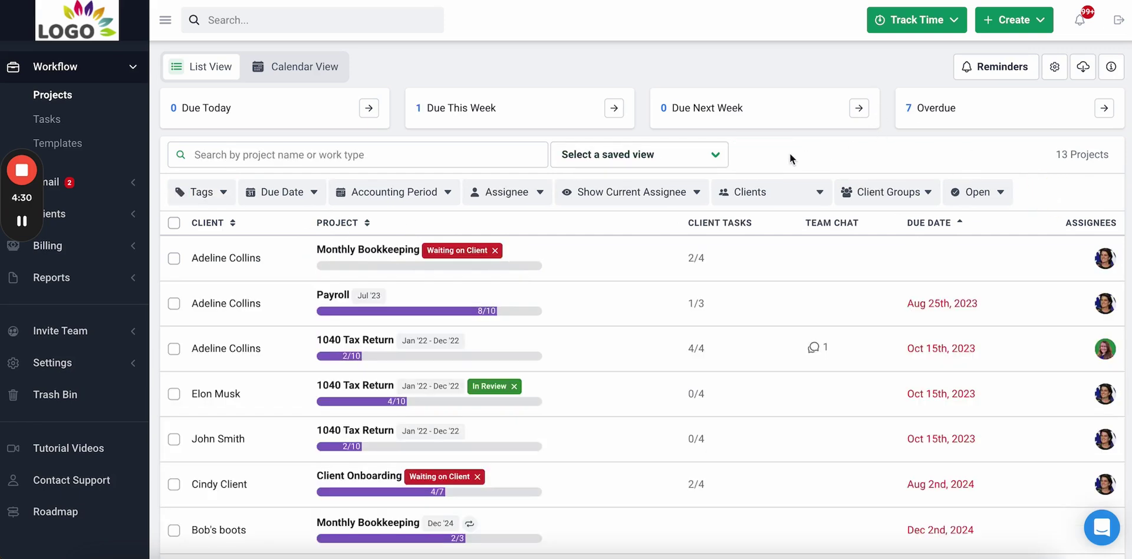
Examine the search, tag, due date, accounting period, assignee and client filters and the saved views of the project list.
{"action": "left_click", "coordinate": [480, 148]}
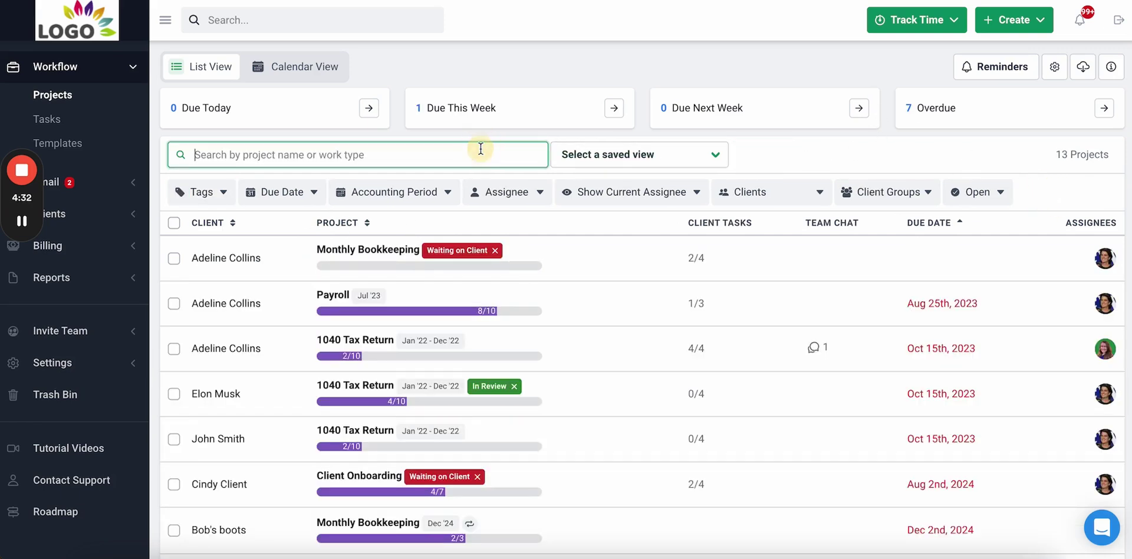
{"action": "left_click", "coordinate": [209, 195]}
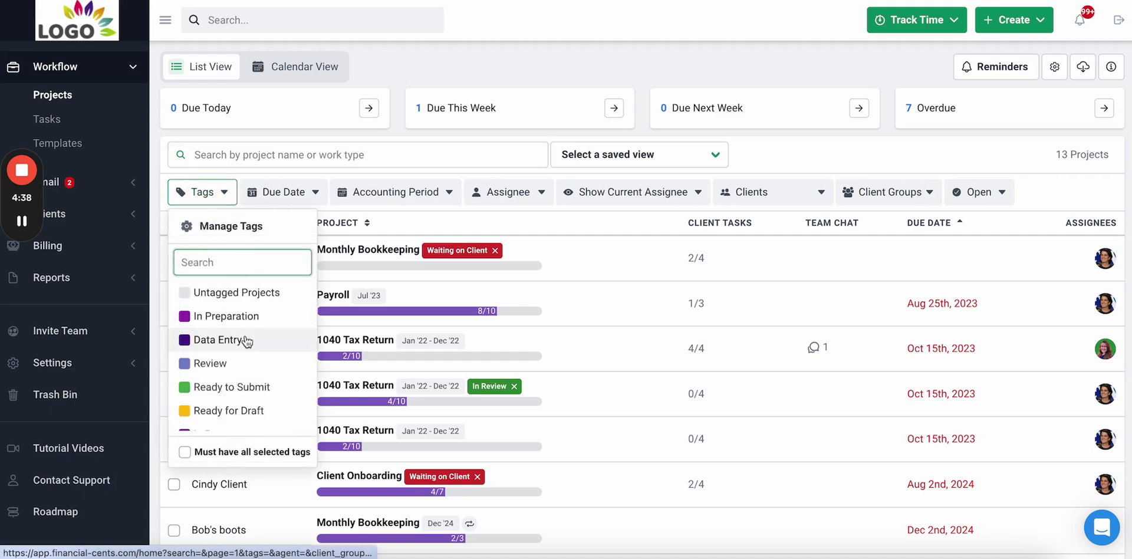
{"action": "left_click", "coordinate": [299, 191]}
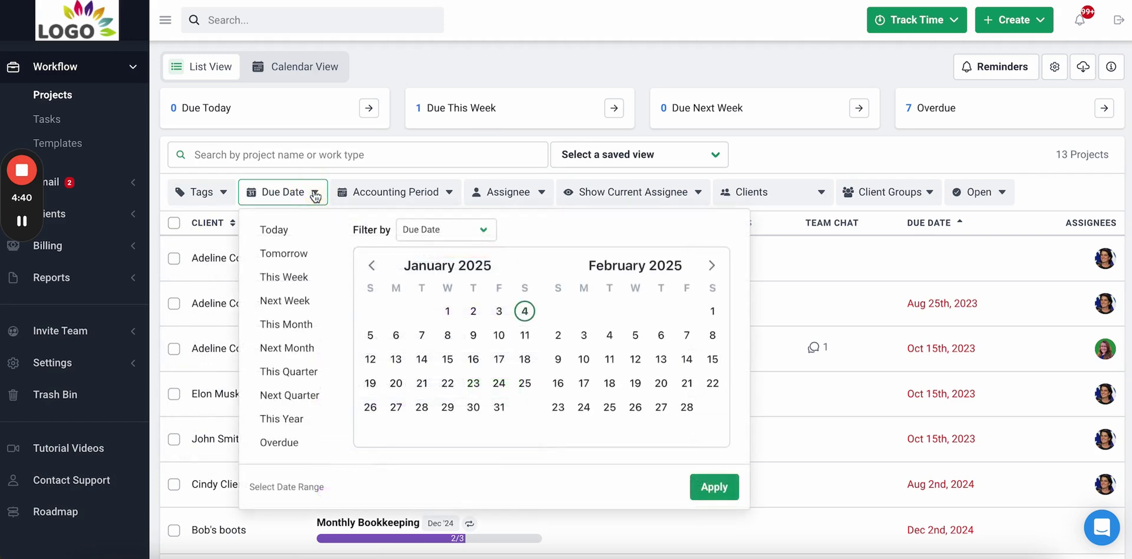
{"action": "left_click", "coordinate": [389, 191]}
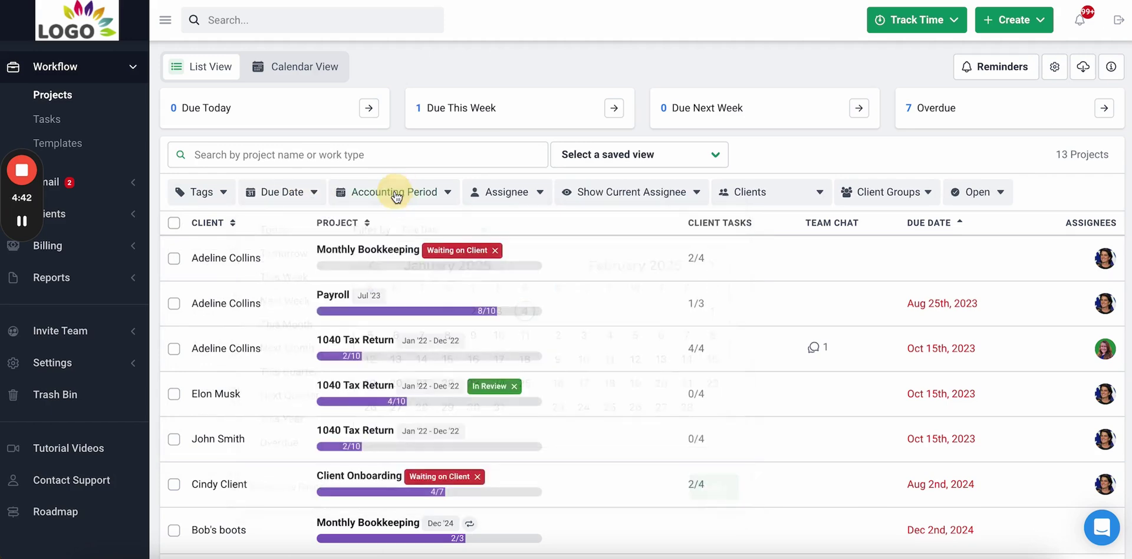
{"action": "left_click", "coordinate": [407, 194]}
{"action": "left_click", "coordinate": [514, 196]}
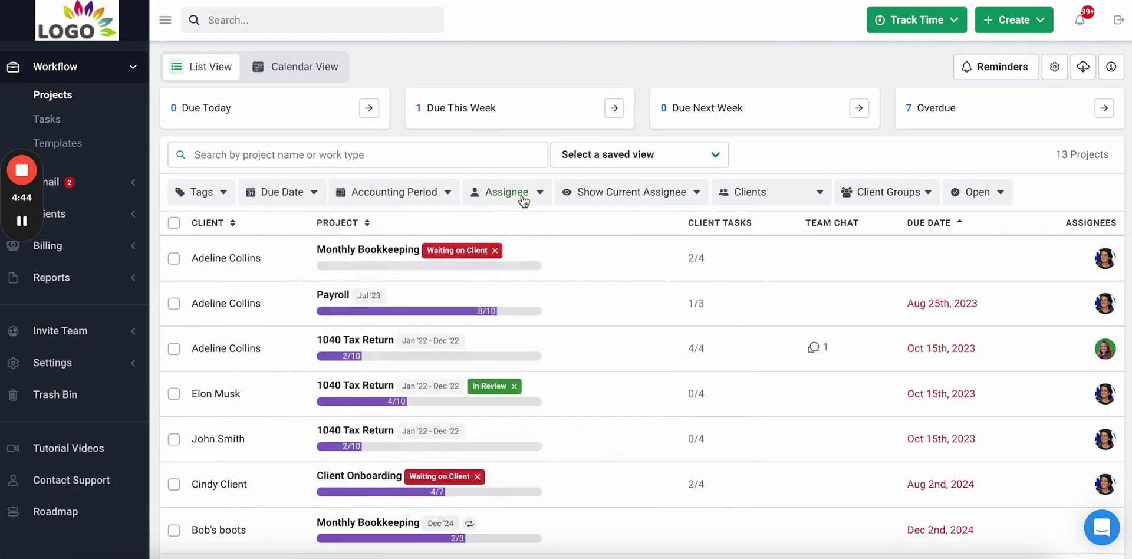
{"action": "left_click", "coordinate": [517, 193]}
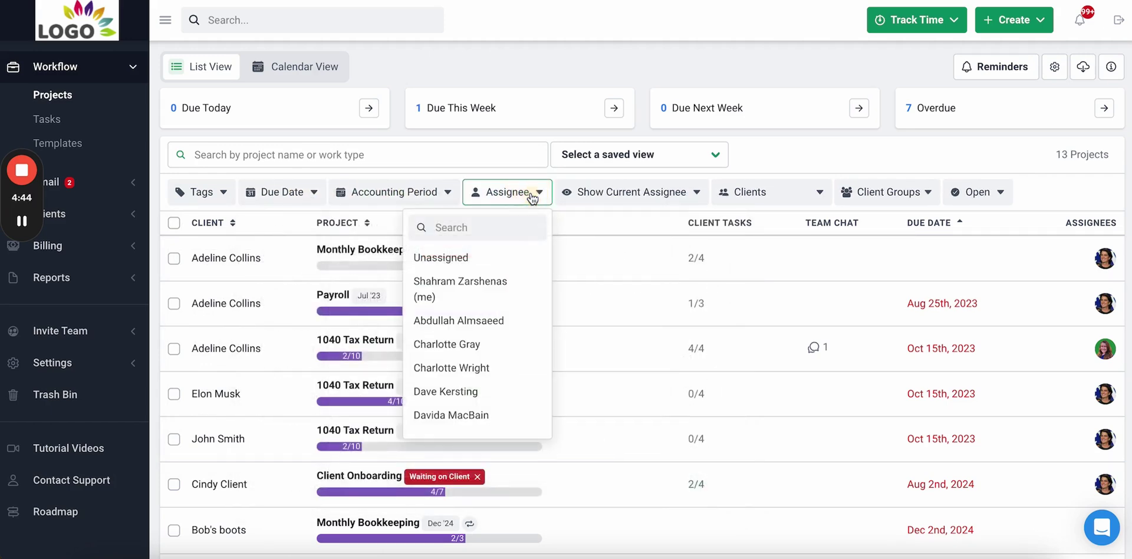
{"action": "left_click", "coordinate": [766, 196]}
{"action": "left_click", "coordinate": [779, 198]}
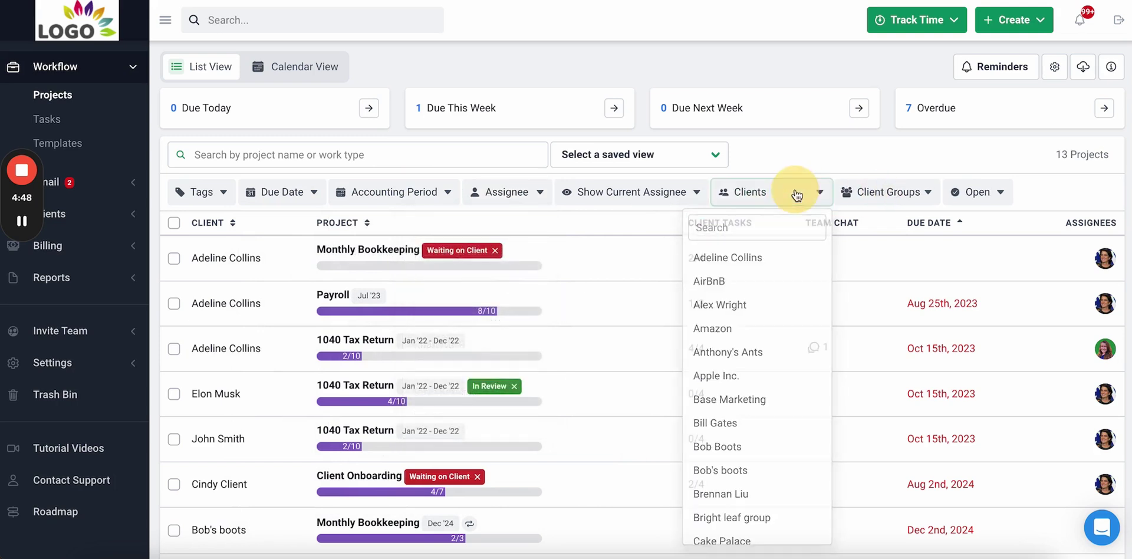
{"action": "left_click", "coordinate": [797, 195]}
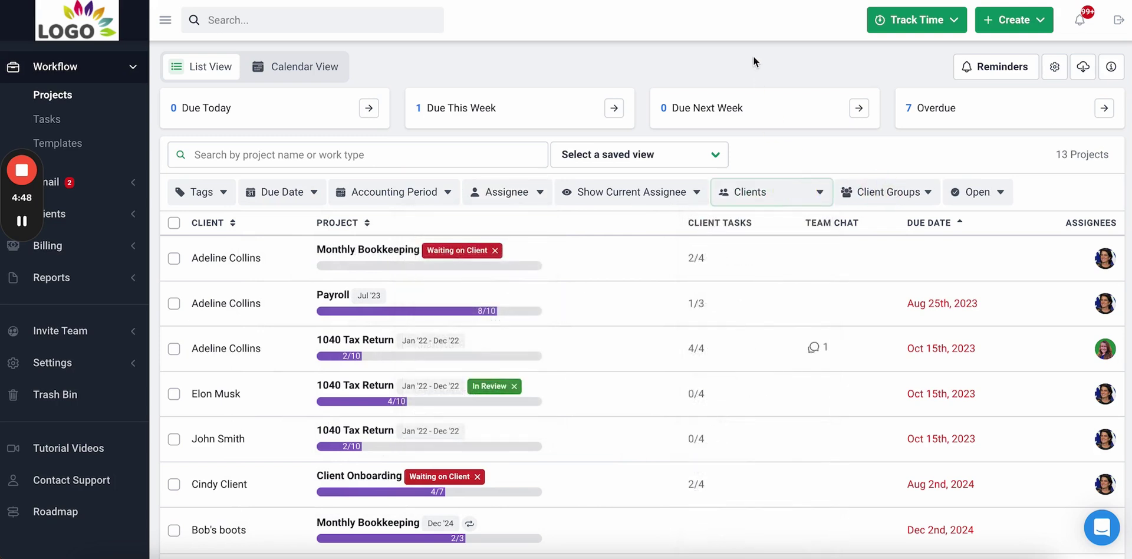
{"action": "left_click", "coordinate": [699, 157]}
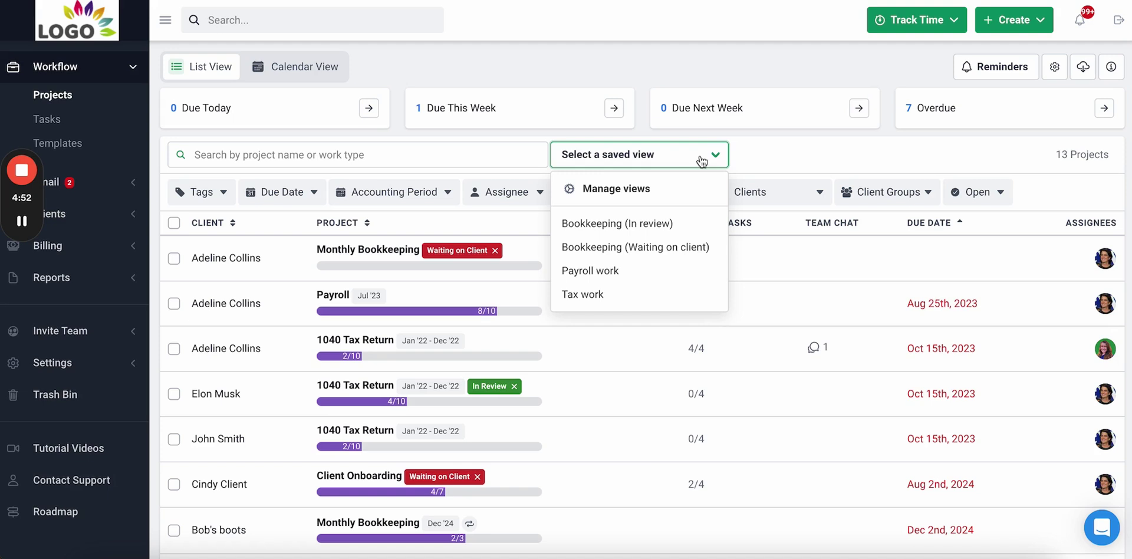
{"action": "left_click", "coordinate": [700, 65]}
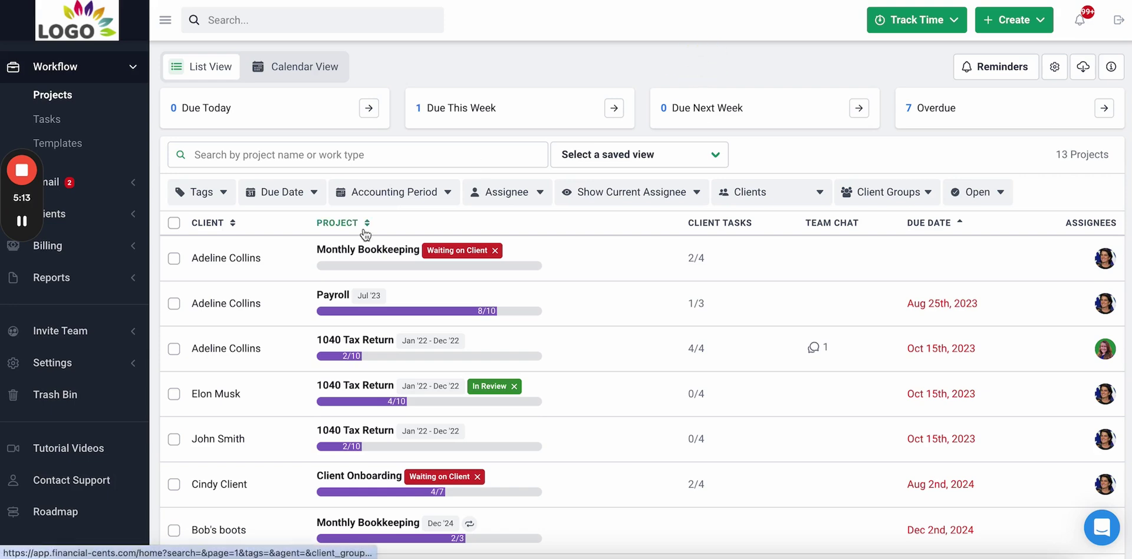
Open the Monthly Bookkeeping project tagged Waiting on Client and examine its client requests and bookkeeping tasks.
{"action": "left_click", "coordinate": [404, 252]}
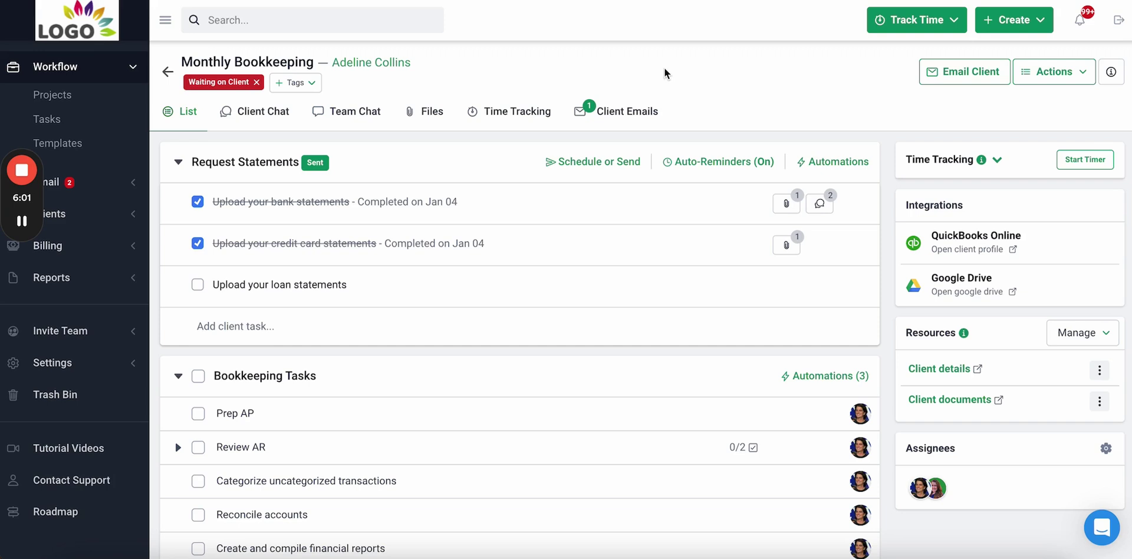
{"action": "scroll", "coordinate": [665, 73], "scroll_direction": "down", "scroll_amount": 1}
{"action": "scroll", "coordinate": [665, 73], "scroll_direction": "up", "scroll_amount": 1}
{"action": "scroll", "coordinate": [393, 313], "scroll_direction": "down", "scroll_amount": 1}
{"action": "scroll", "coordinate": [387, 303], "scroll_direction": "up", "scroll_amount": 1}
{"action": "scroll", "coordinate": [395, 296], "scroll_direction": "down", "scroll_amount": 1}
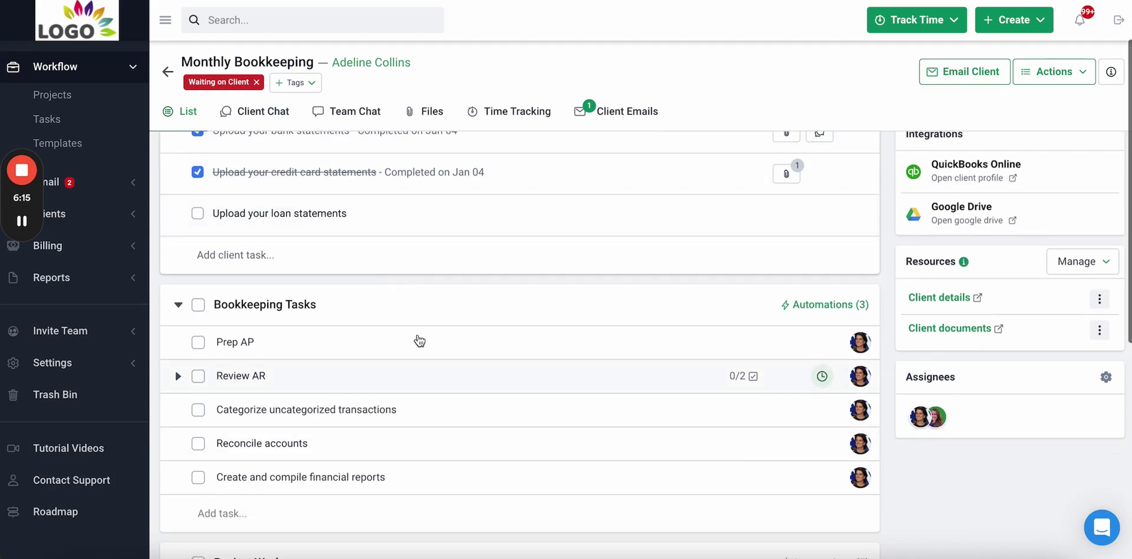
{"action": "scroll", "coordinate": [396, 409], "scroll_direction": "up", "scroll_amount": 1}
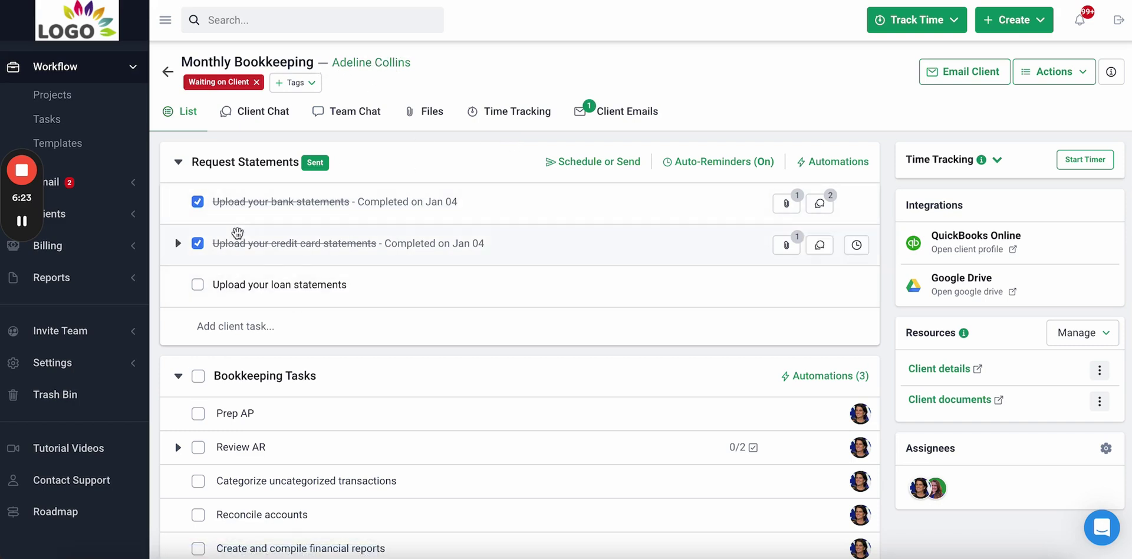
{"action": "scroll", "coordinate": [250, 295], "scroll_direction": "down", "scroll_amount": 1}
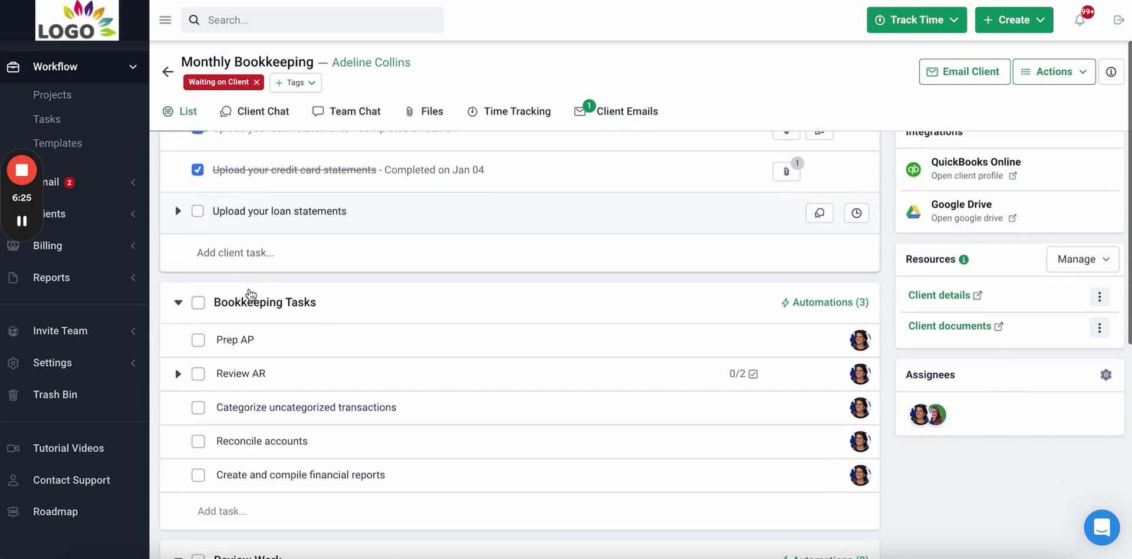
{"action": "scroll", "coordinate": [245, 336], "scroll_direction": "up", "scroll_amount": 1}
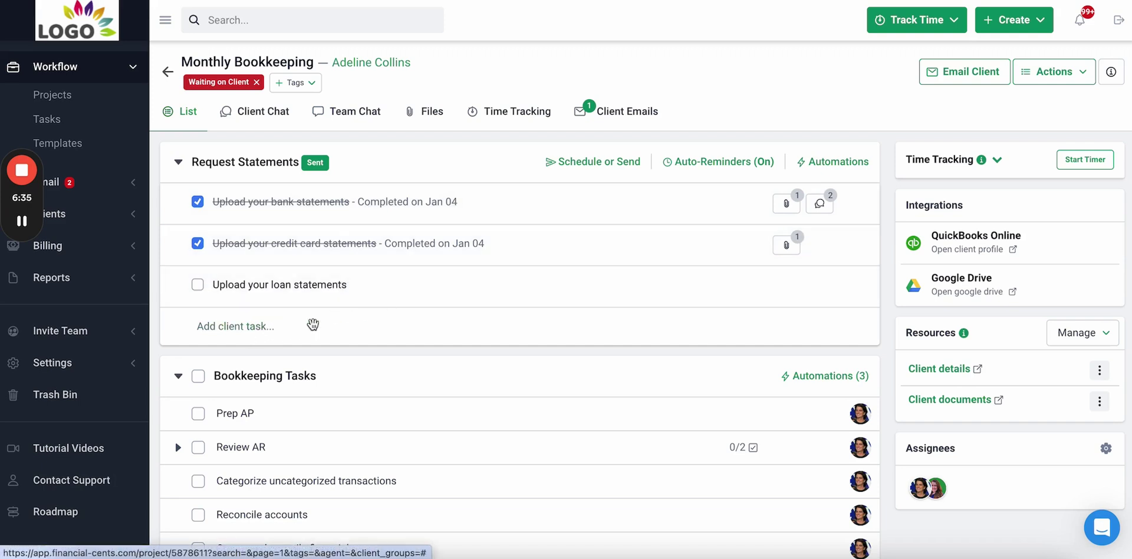
{"action": "left_click", "coordinate": [238, 330]}
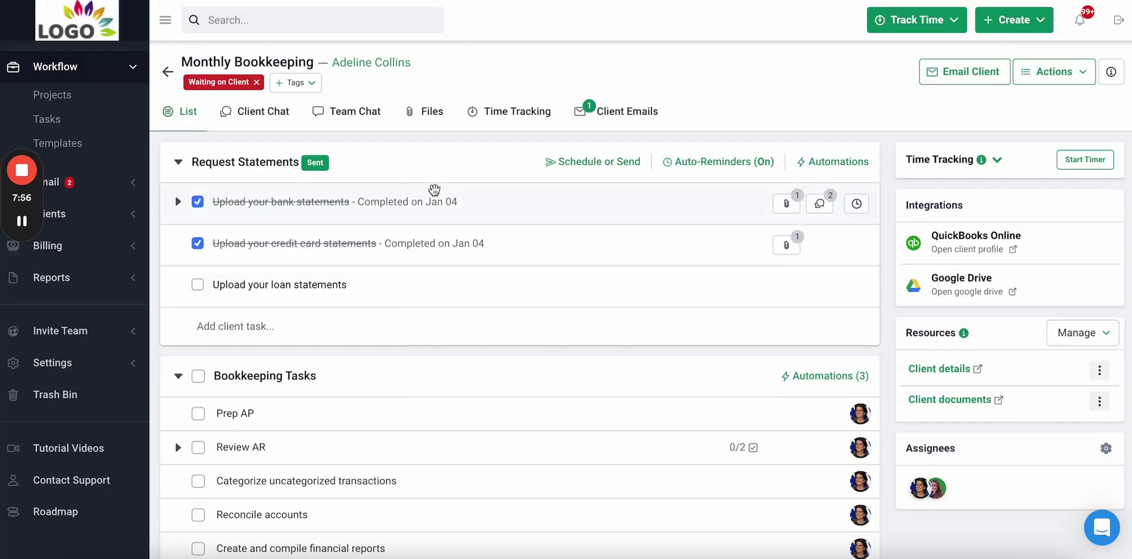
Examine the Send now, Schedule and Dependency notification options for the Request Statements client tasks.
{"action": "left_click", "coordinate": [598, 168]}
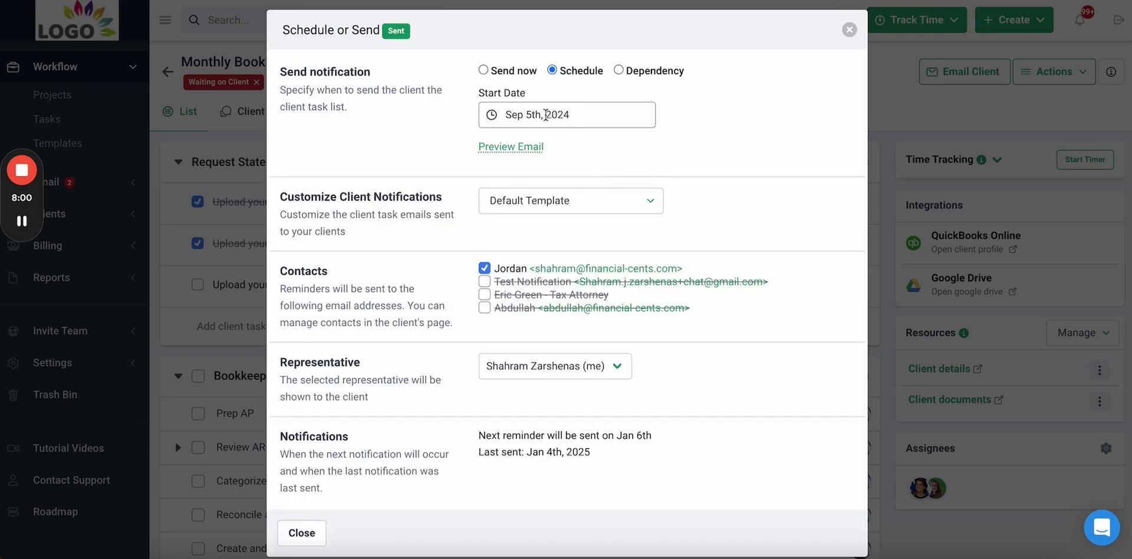
{"action": "left_click", "coordinate": [489, 73]}
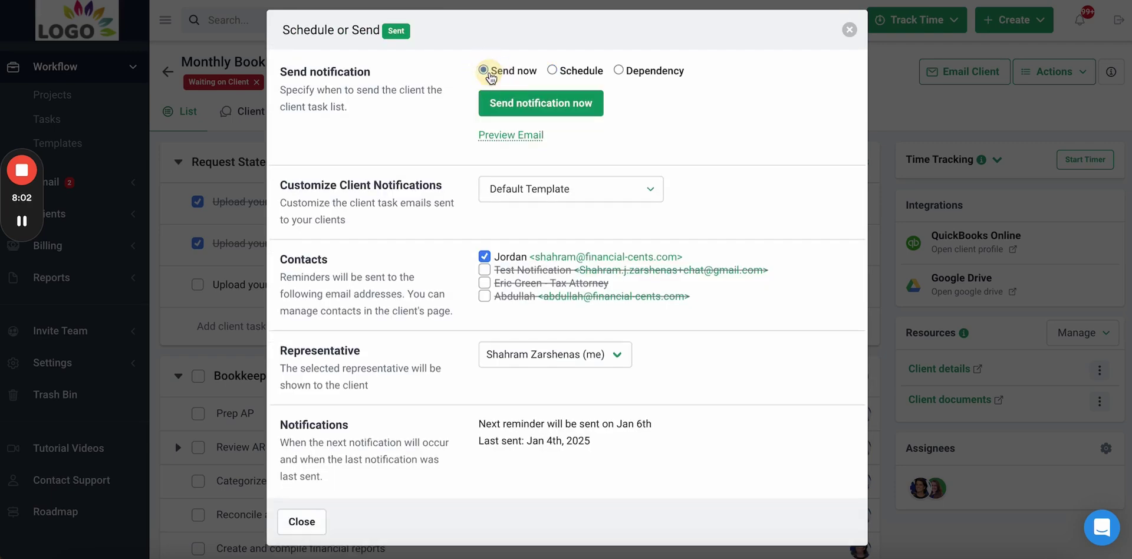
{"action": "left_click", "coordinate": [619, 71]}
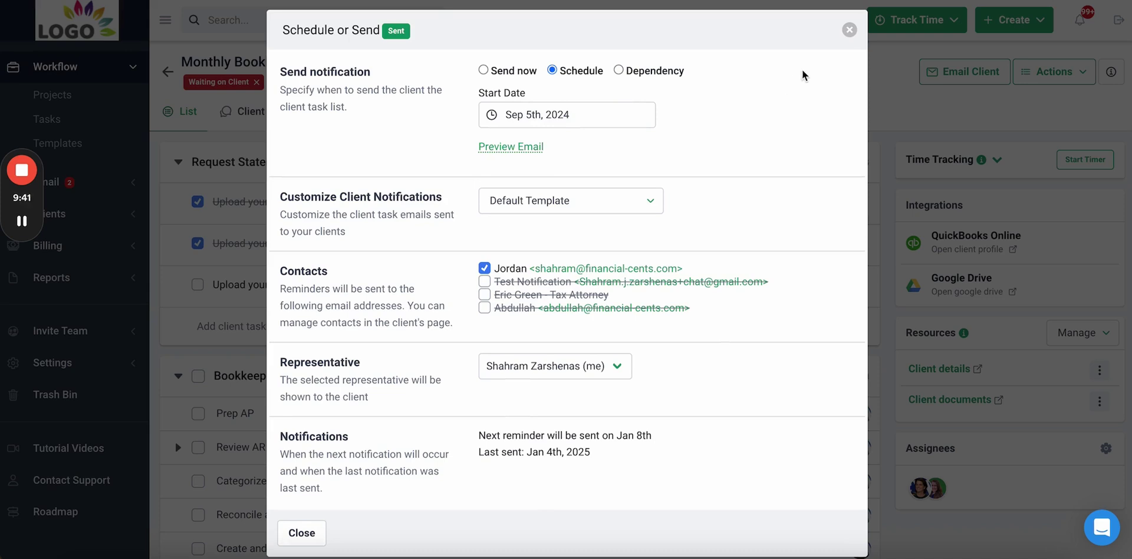
{"action": "left_click", "coordinate": [849, 30]}
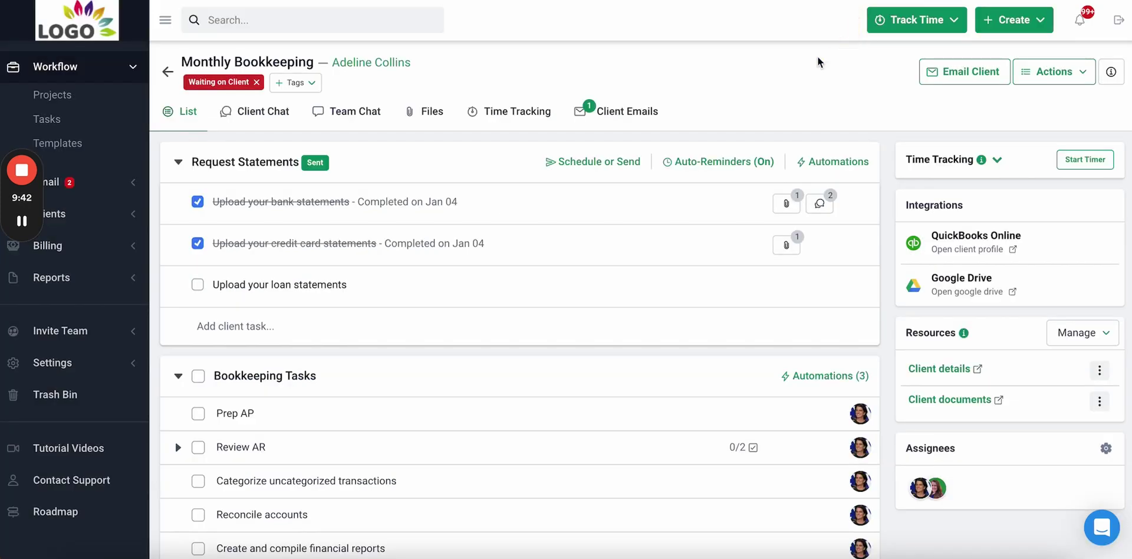
Set the Request Statements auto-reminders to be sent every 5 days.
{"action": "left_click", "coordinate": [705, 162]}
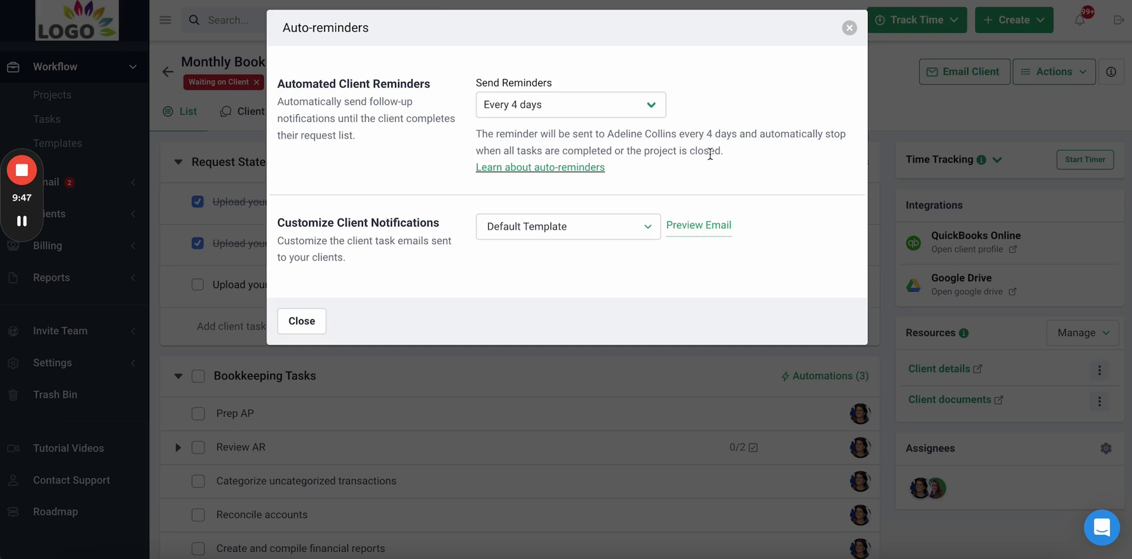
{"action": "left_click", "coordinate": [652, 104]}
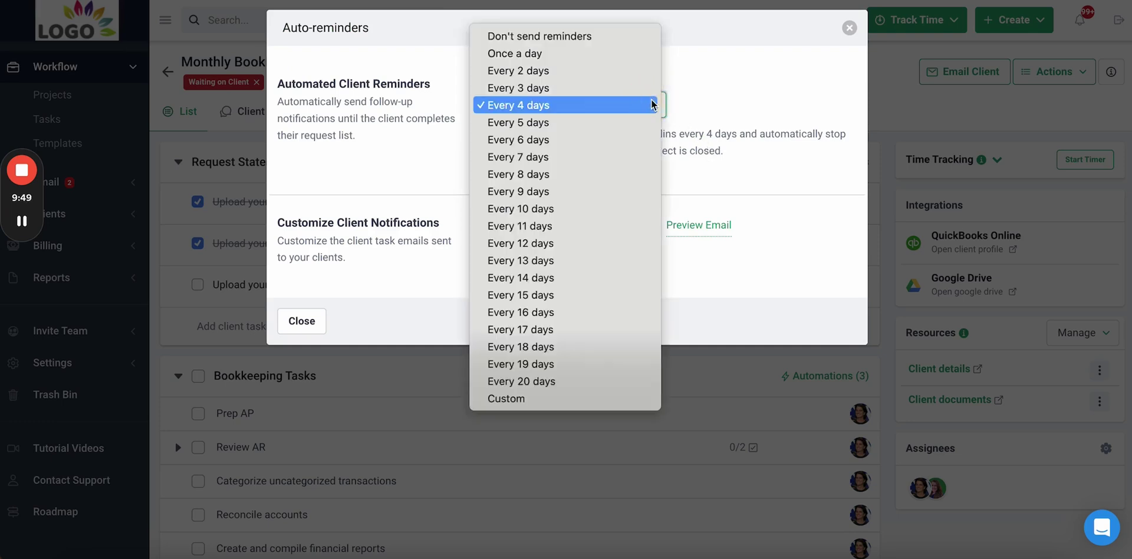
{"action": "left_click", "coordinate": [649, 121]}
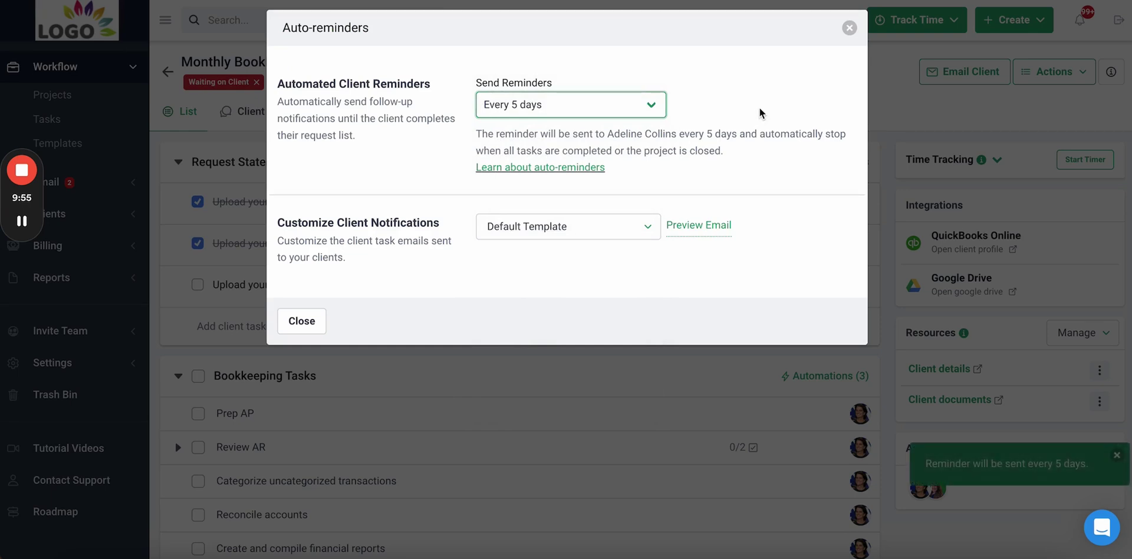
{"action": "left_click", "coordinate": [849, 28]}
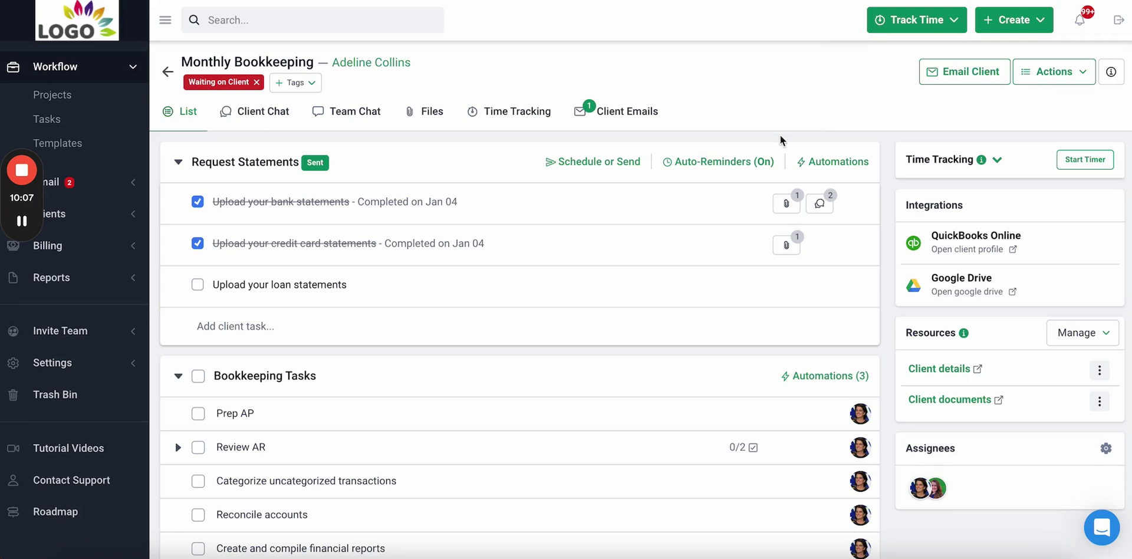
Review the notification schedule, contacts and auto-reminder settings of the Request Statements client tasks.
{"action": "left_click", "coordinate": [576, 162]}
{"action": "left_click", "coordinate": [850, 30]}
{"action": "left_click", "coordinate": [677, 162]}
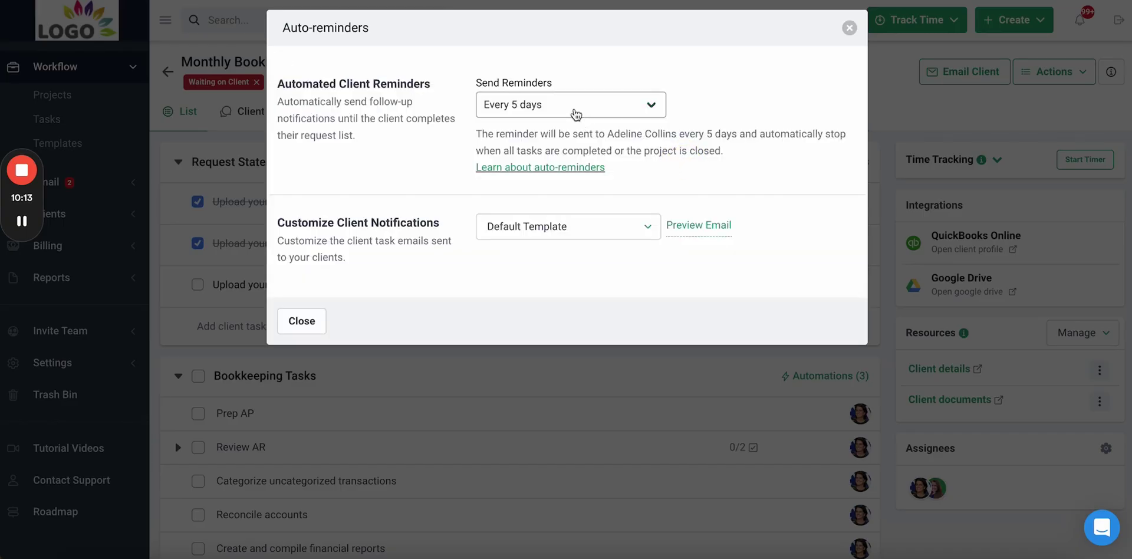
{"action": "left_click", "coordinate": [849, 28]}
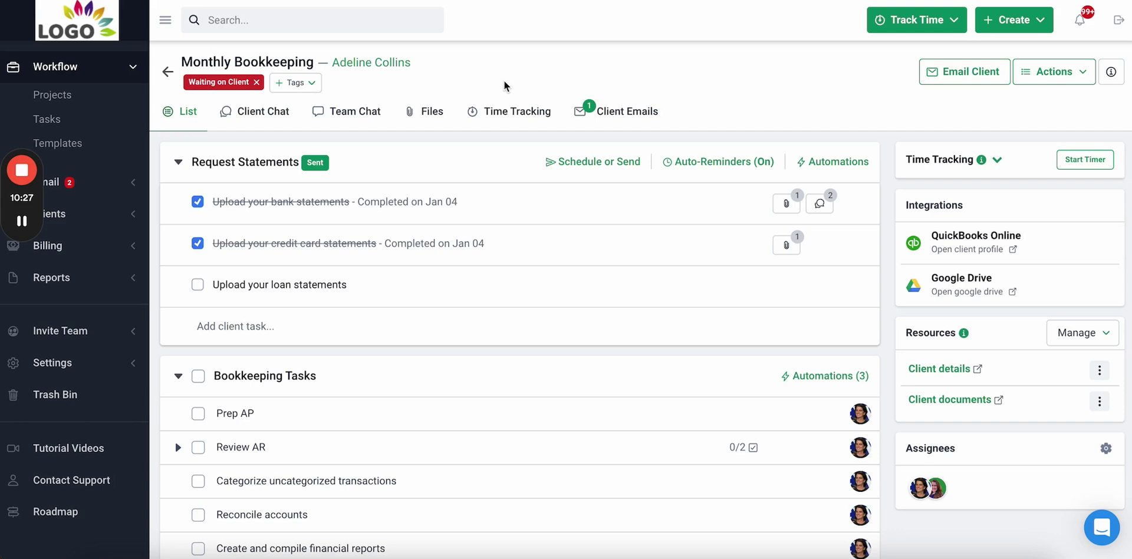
{"action": "left_click", "coordinate": [594, 163]}
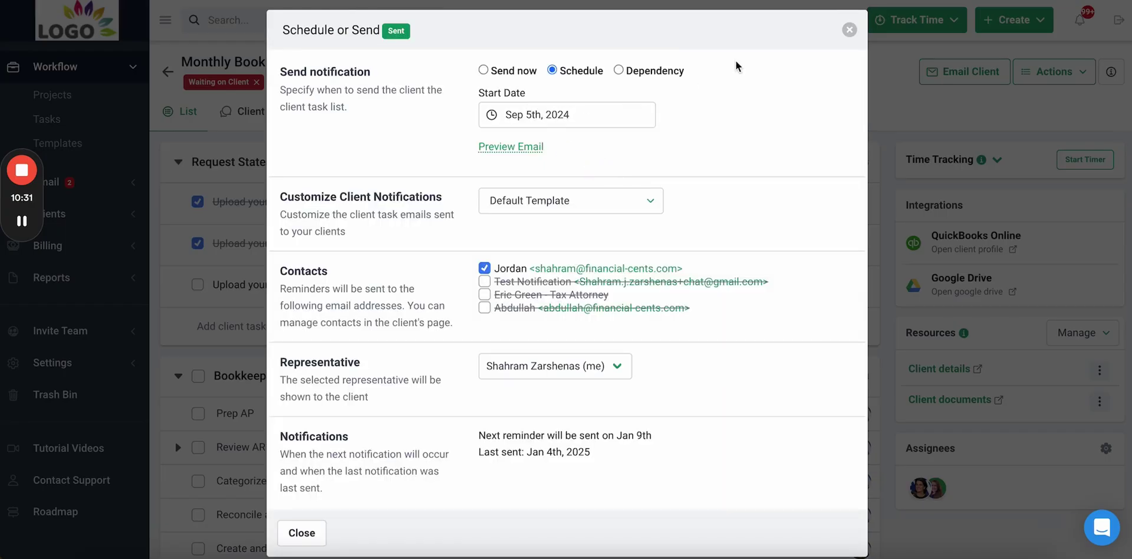
{"action": "left_click", "coordinate": [845, 32]}
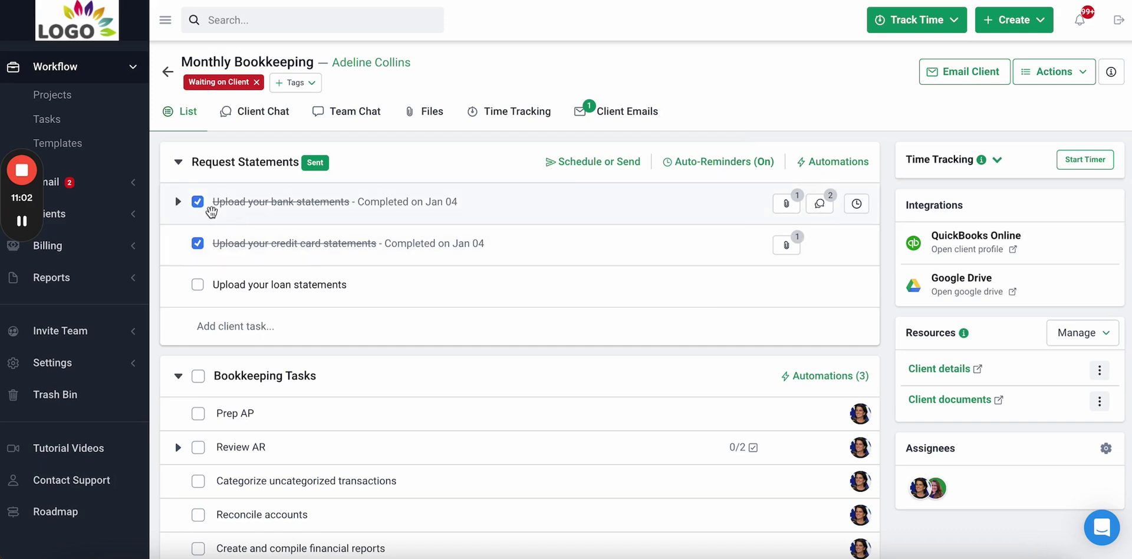
Check the comments and the client's uploaded documents on the Upload your bank statements task.
{"action": "left_click", "coordinate": [820, 204]}
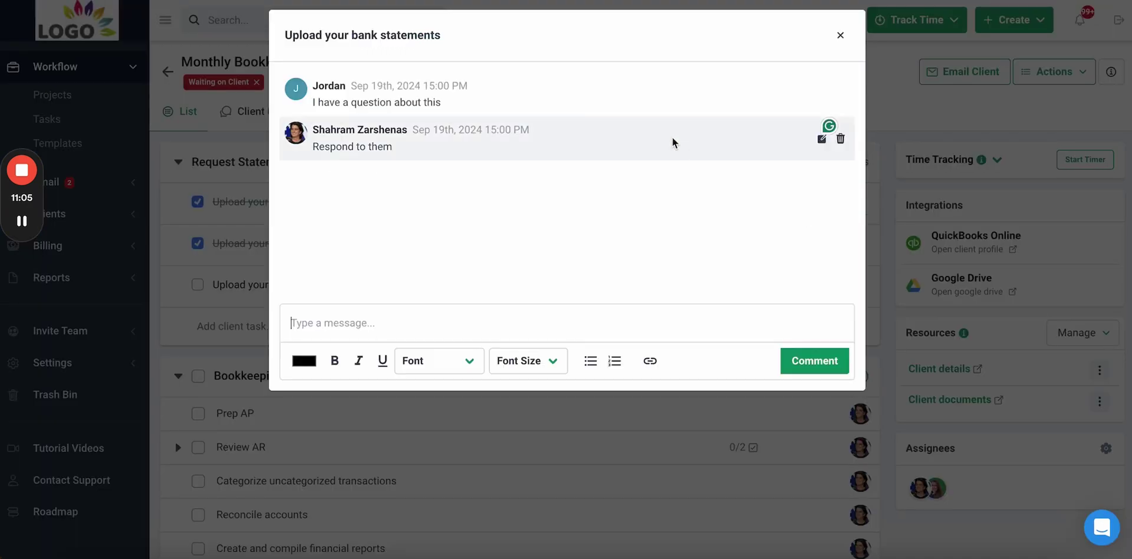
{"action": "left_click", "coordinate": [840, 36]}
{"action": "left_click", "coordinate": [788, 204]}
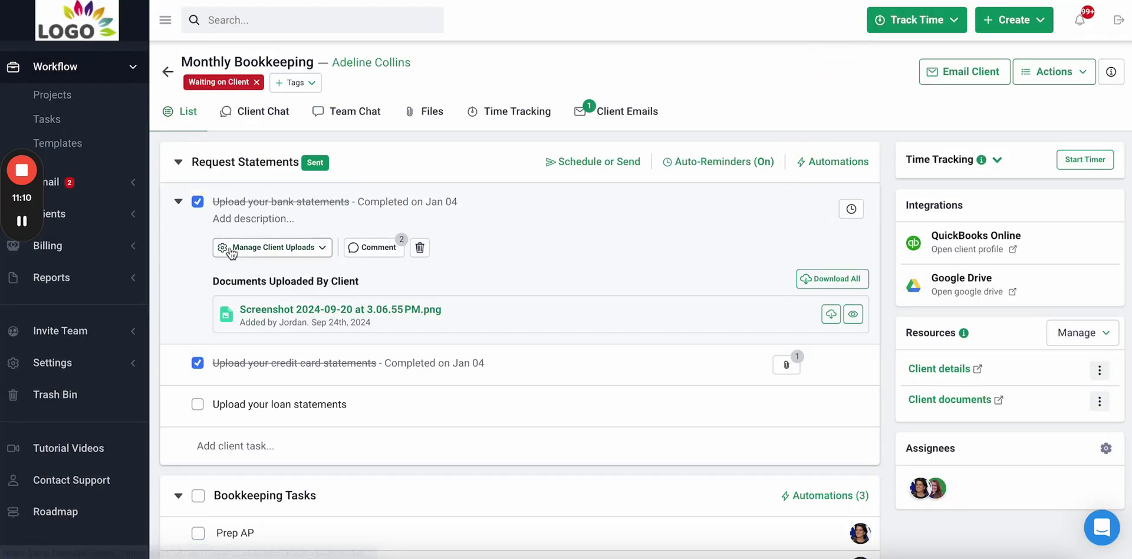
{"action": "left_click", "coordinate": [180, 203]}
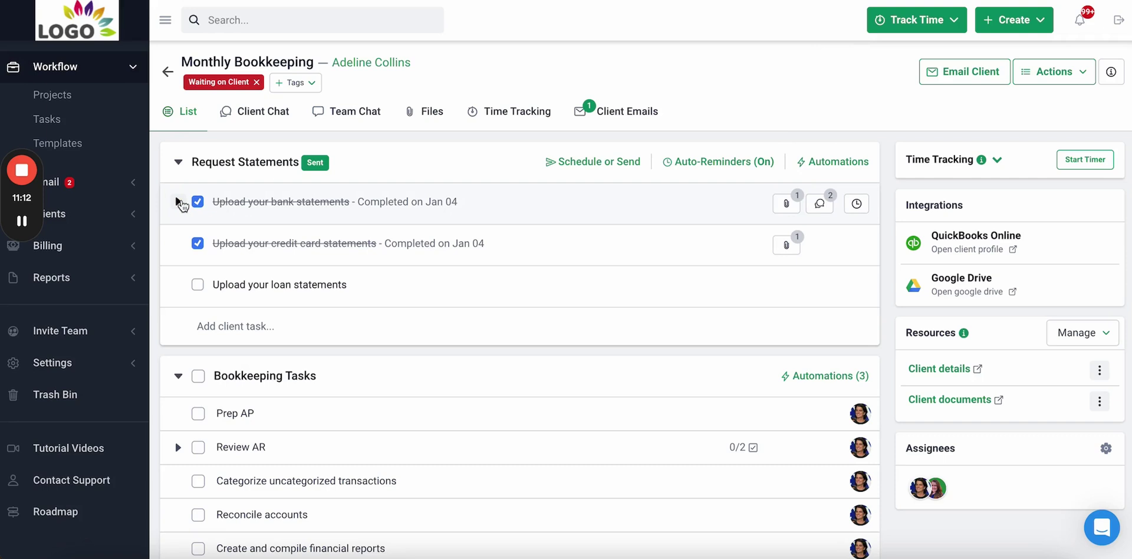
Mark the Prep AP task completed in the Bookkeeping Tasks section and look into the Review AR subtasks.
{"action": "scroll", "coordinate": [224, 407], "scroll_direction": "down", "scroll_amount": 2}
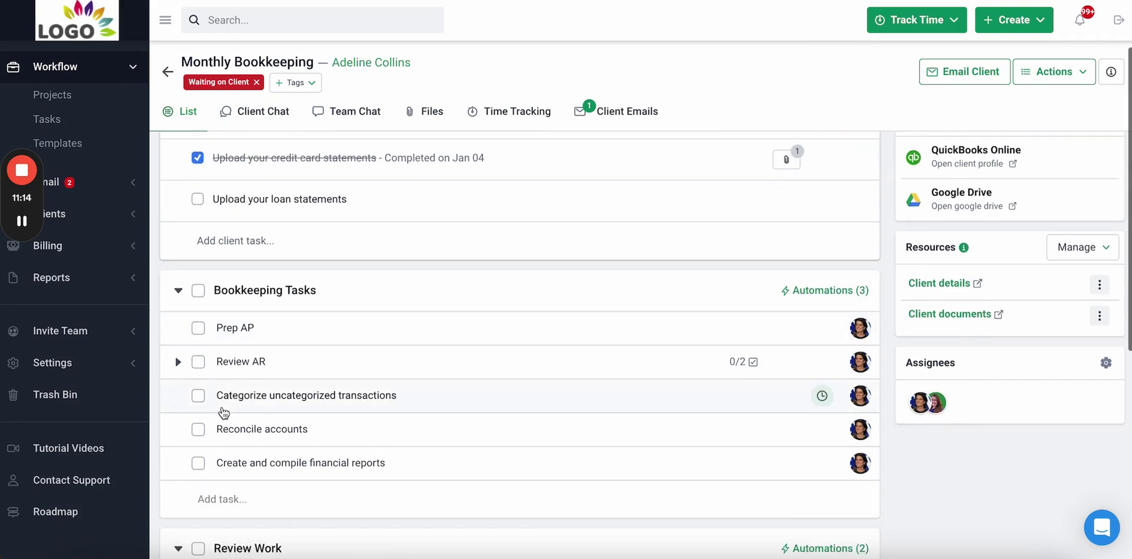
{"action": "scroll", "coordinate": [248, 315], "scroll_direction": "up", "scroll_amount": 2}
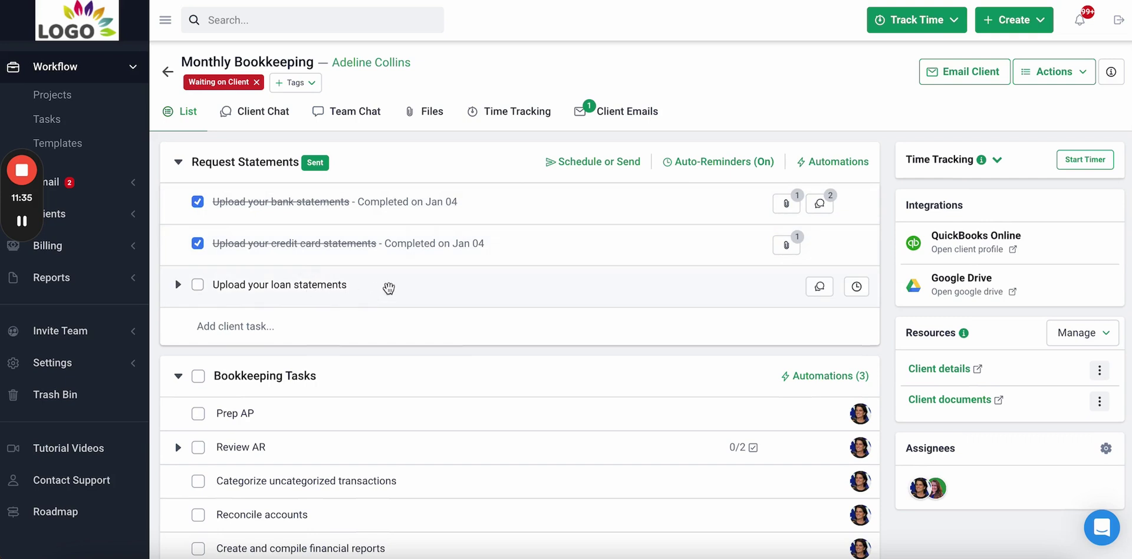
{"action": "scroll", "coordinate": [389, 288], "scroll_direction": "down", "scroll_amount": 3}
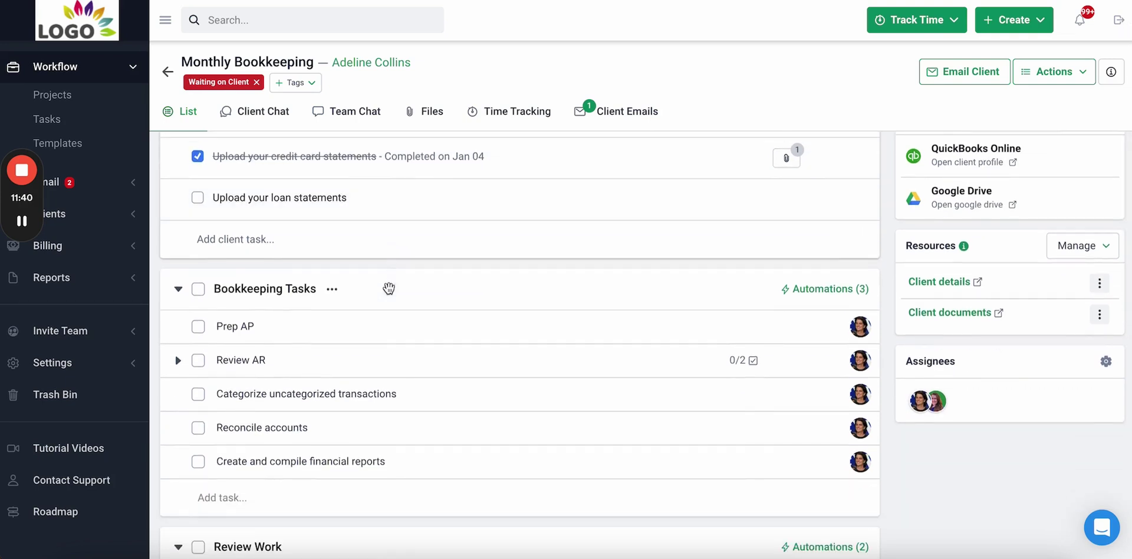
{"action": "scroll", "coordinate": [459, 214], "scroll_direction": "up", "scroll_amount": 1}
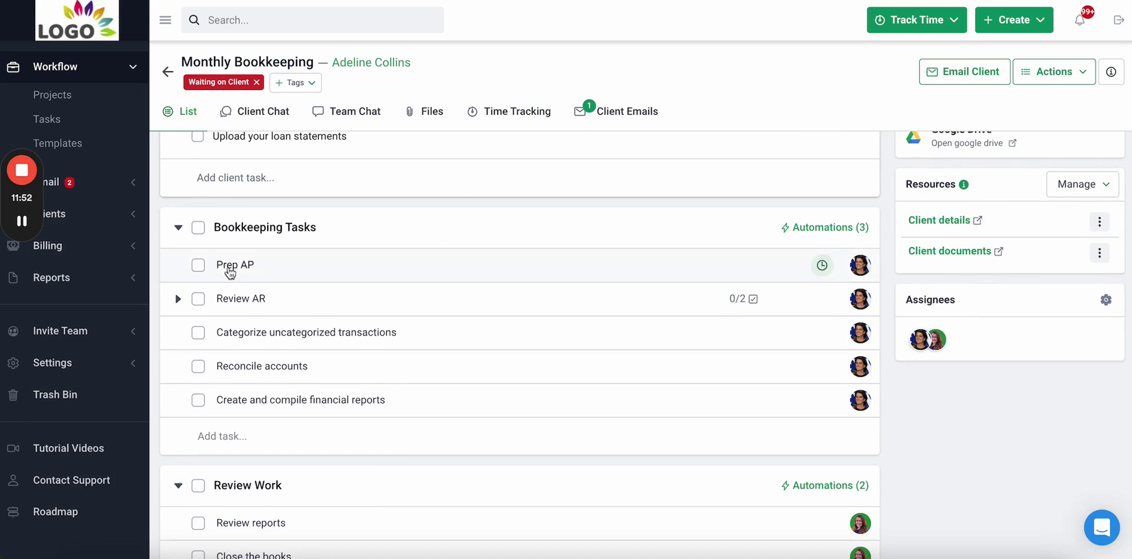
{"action": "left_click", "coordinate": [199, 266]}
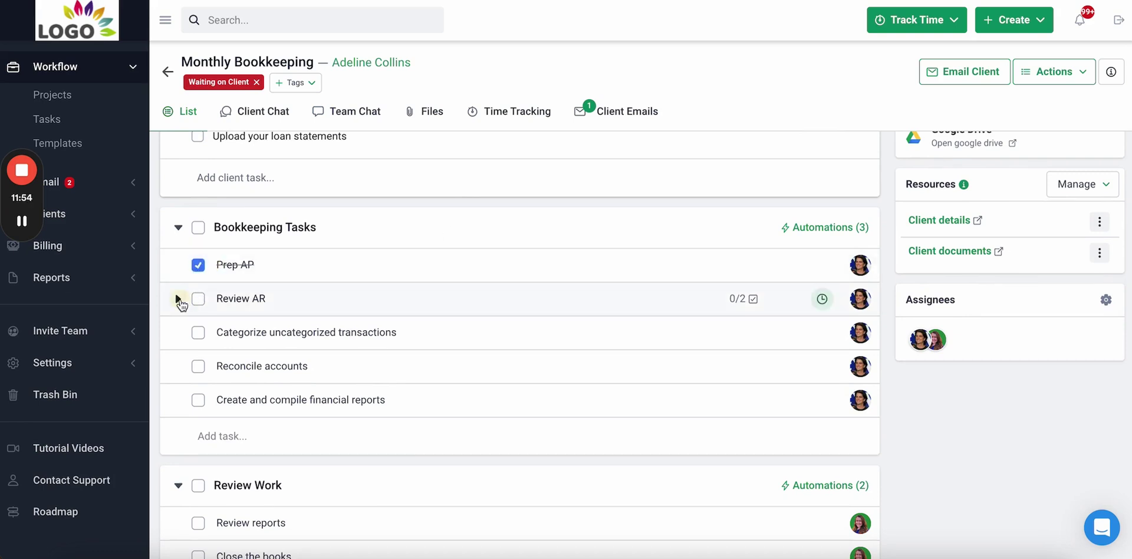
{"action": "left_click", "coordinate": [178, 299]}
{"action": "left_click", "coordinate": [178, 299]}
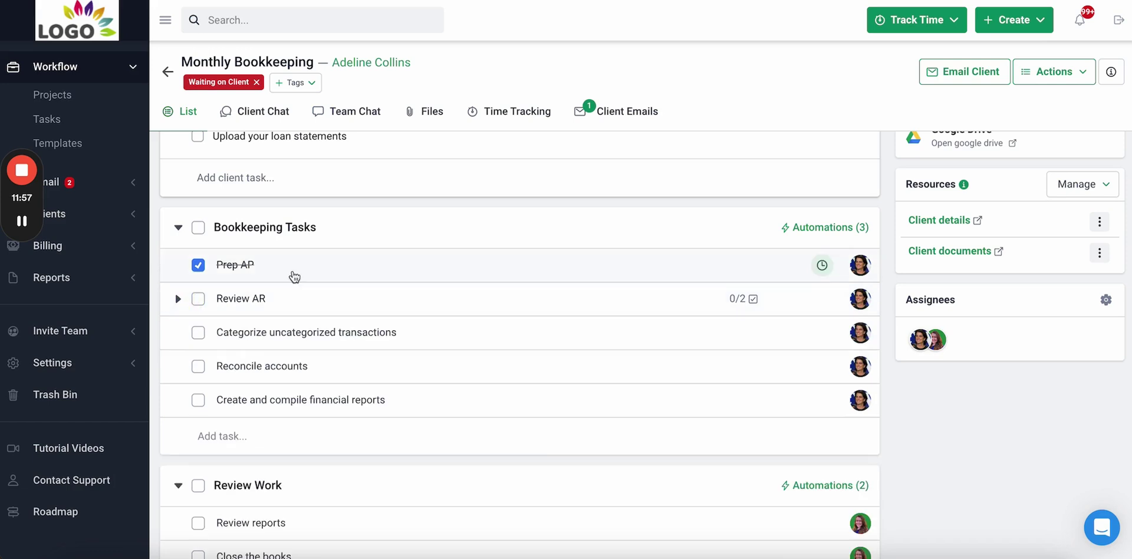
Examine the Bookkeeping Tasks section automations and the actions available for a new automation, without adding one.
{"action": "left_click", "coordinate": [823, 229]}
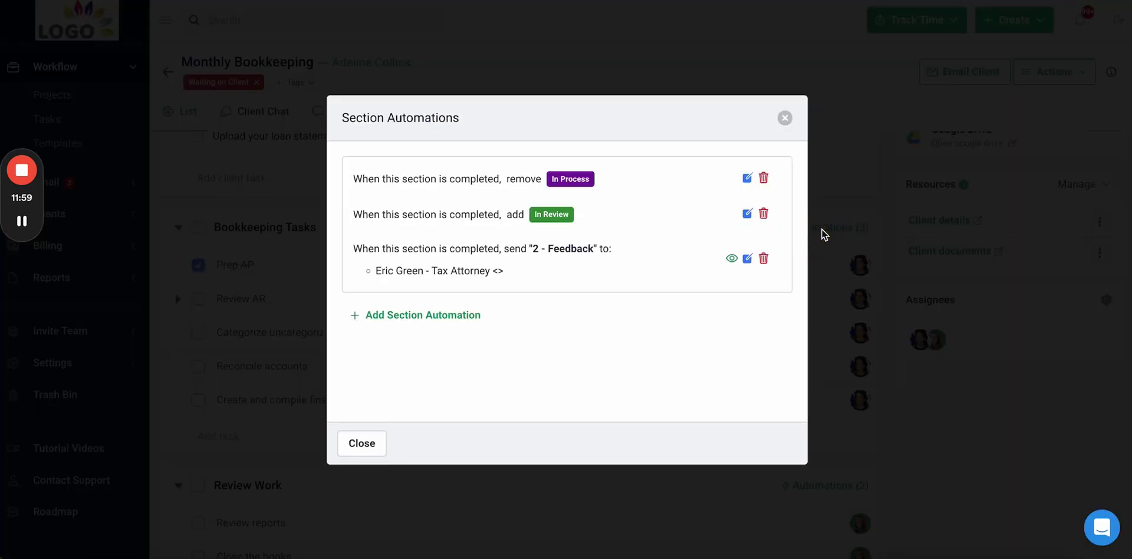
{"action": "left_click", "coordinate": [423, 317]}
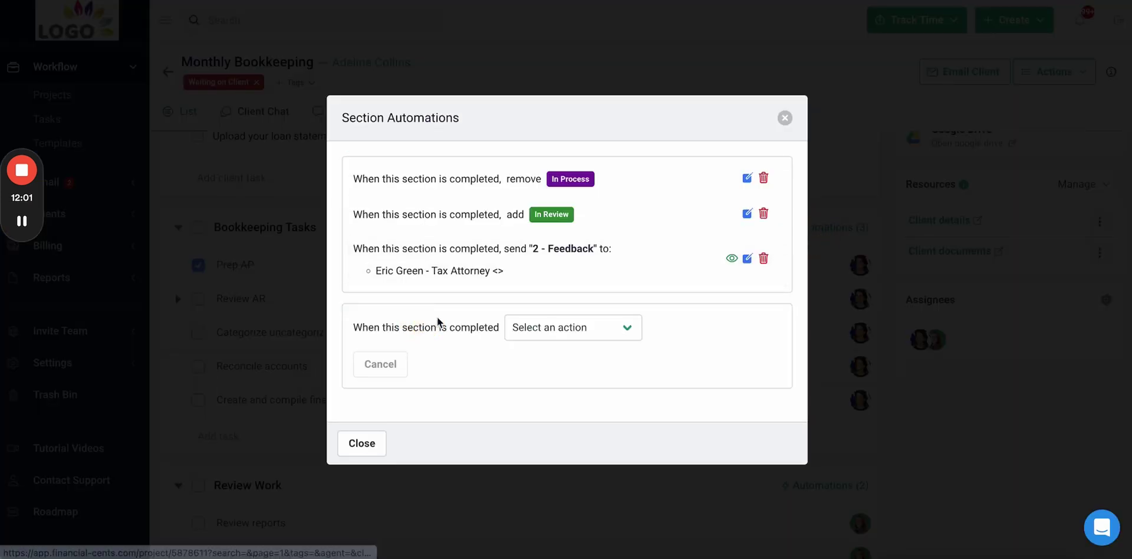
{"action": "left_click", "coordinate": [612, 326]}
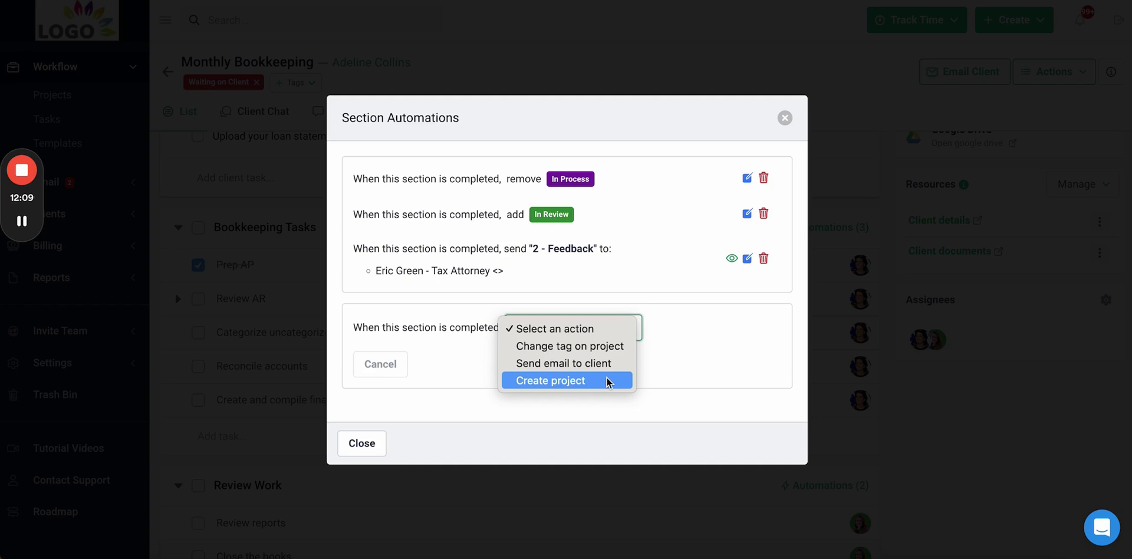
{"action": "left_click", "coordinate": [361, 442]}
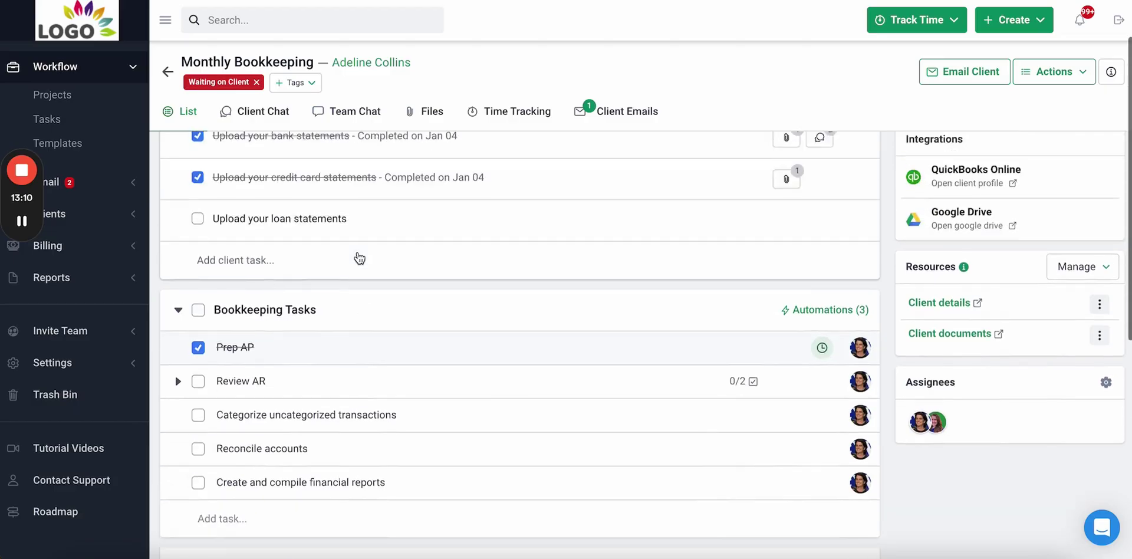
Examine the project's client chat, team chat, project and client files, time tracking and client emails.
{"action": "scroll", "coordinate": [358, 258], "scroll_direction": "up", "scroll_amount": 2}
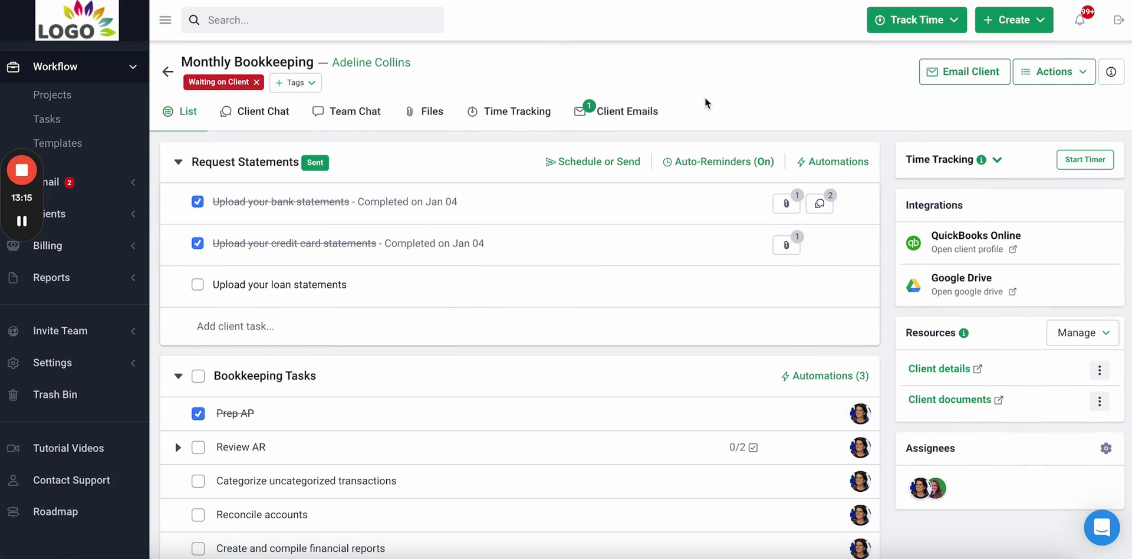
{"action": "left_click", "coordinate": [253, 115]}
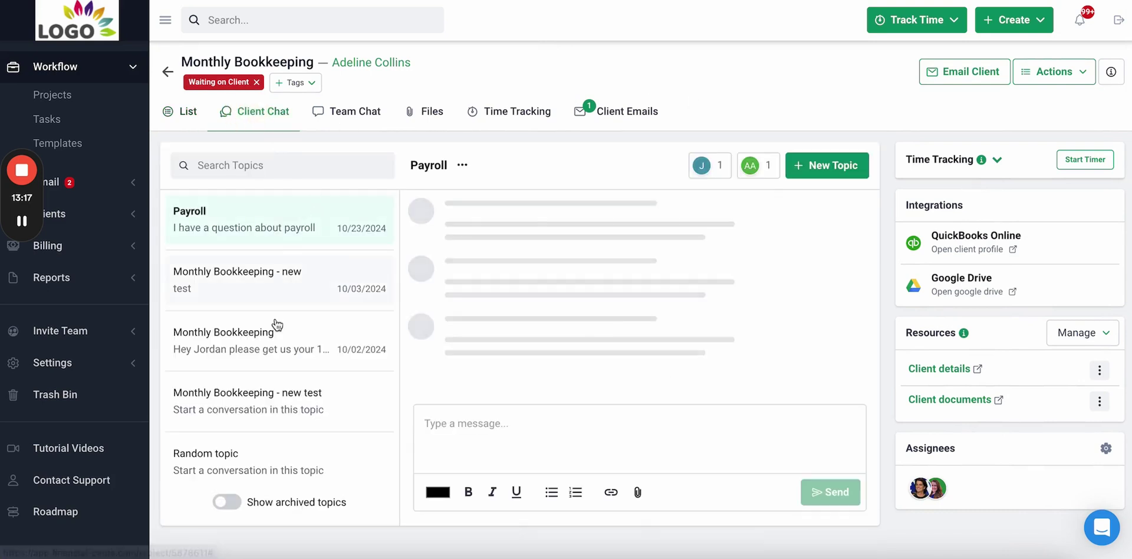
{"action": "left_click", "coordinate": [374, 120]}
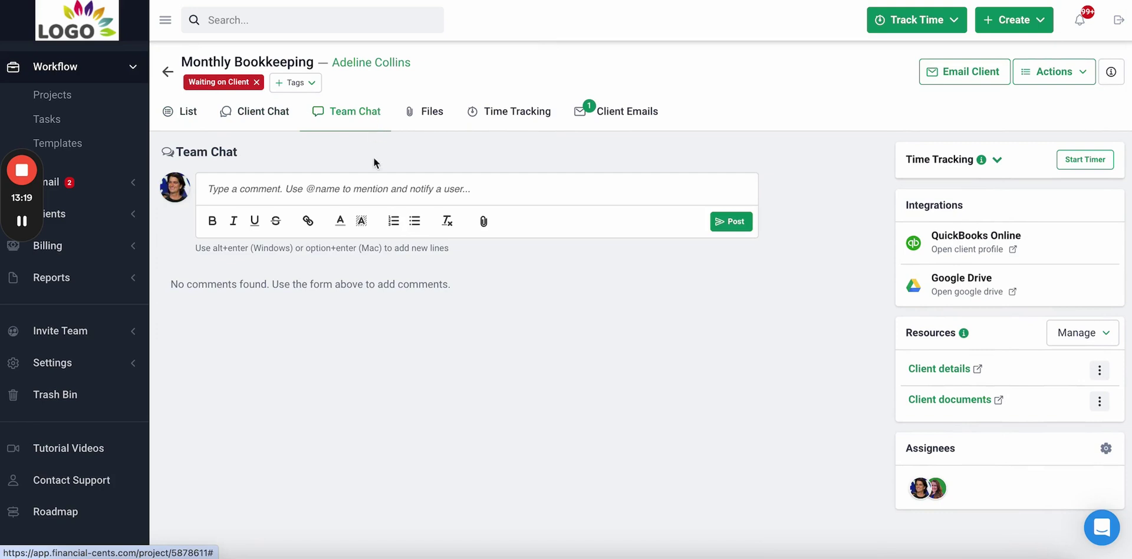
{"action": "left_click", "coordinate": [432, 113]}
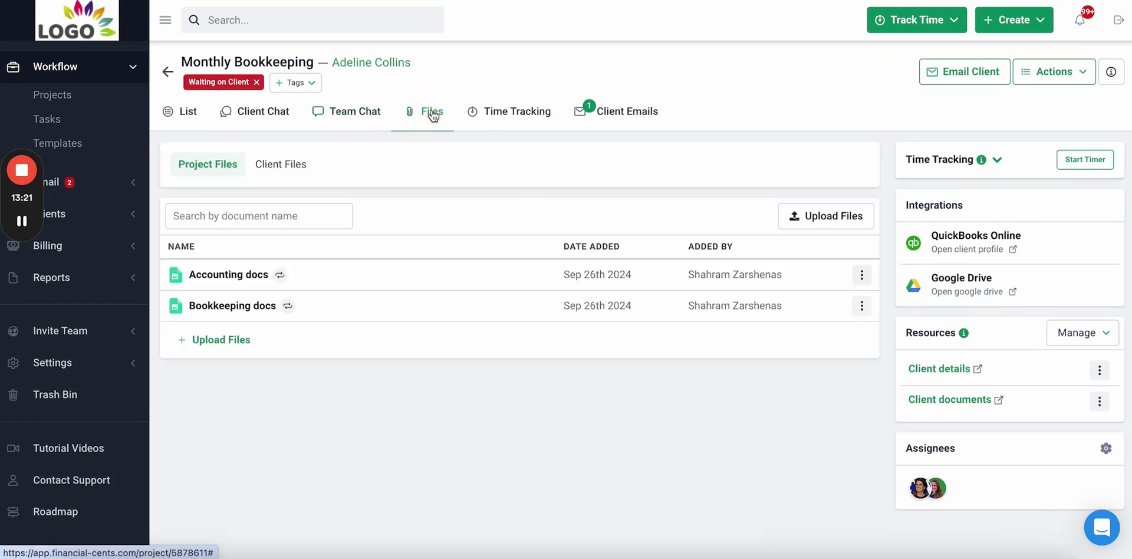
{"action": "left_click", "coordinate": [303, 164]}
{"action": "left_click", "coordinate": [219, 167]}
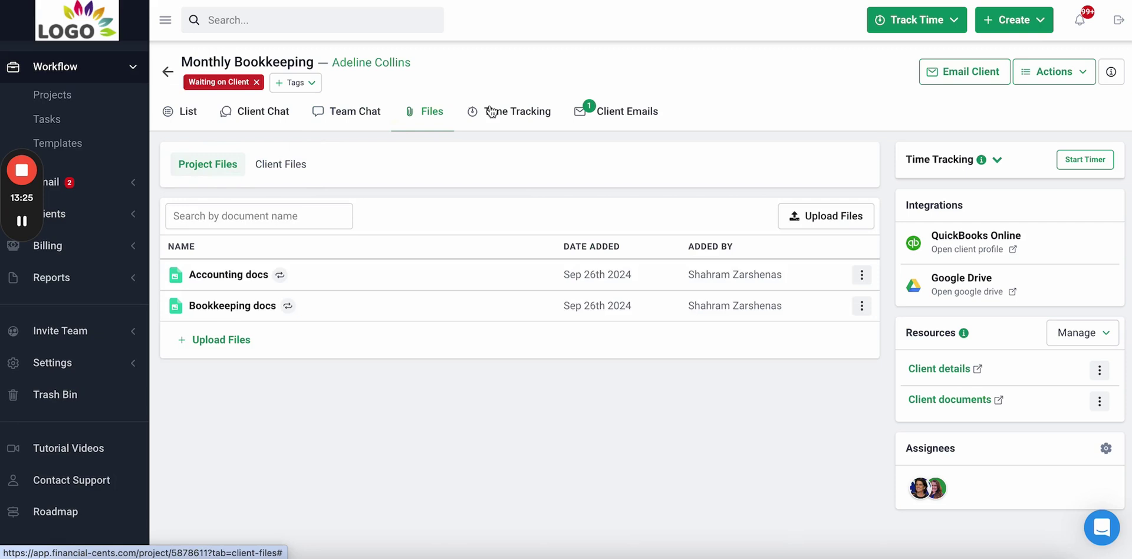
{"action": "left_click", "coordinate": [524, 118]}
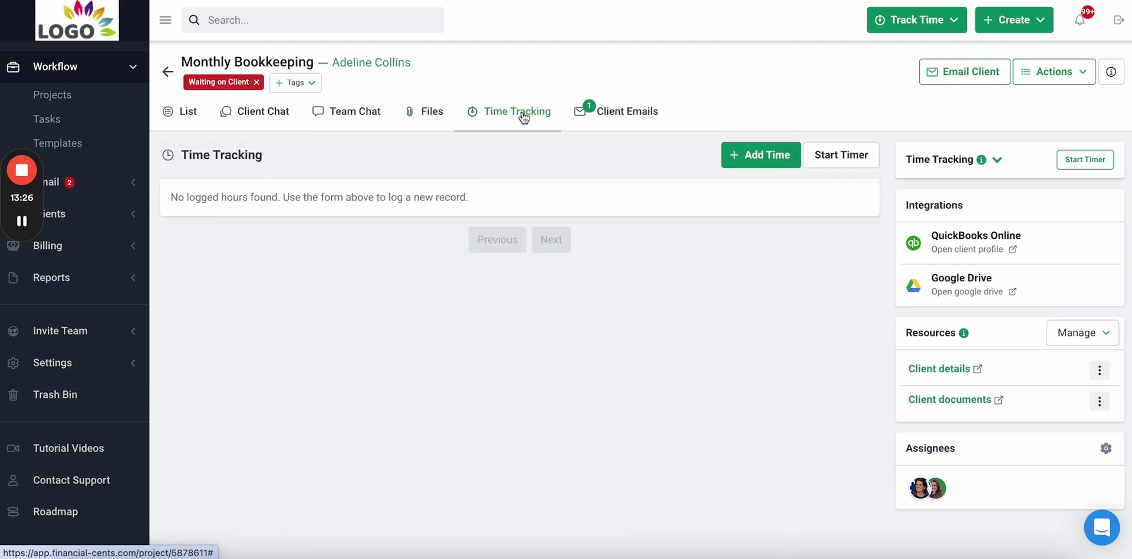
{"action": "left_click", "coordinate": [649, 116]}
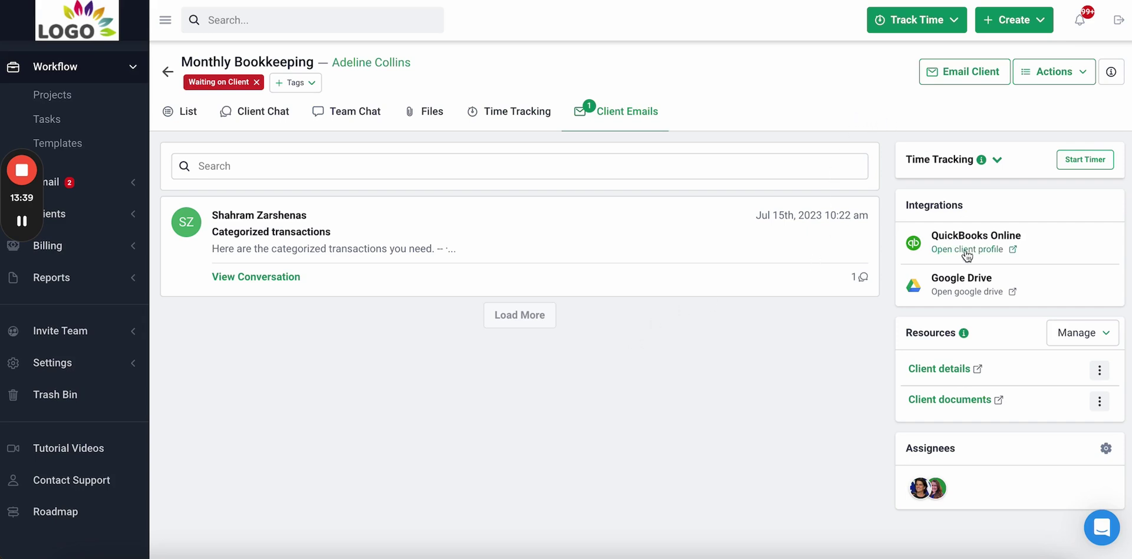
Examine the QuickBooks Online and Google Drive integrations and the client resource links, and return to the project's task list.
{"action": "scroll", "coordinate": [967, 255], "scroll_direction": "down", "scroll_amount": 1}
{"action": "scroll", "coordinate": [967, 255], "scroll_direction": "up", "scroll_amount": 1}
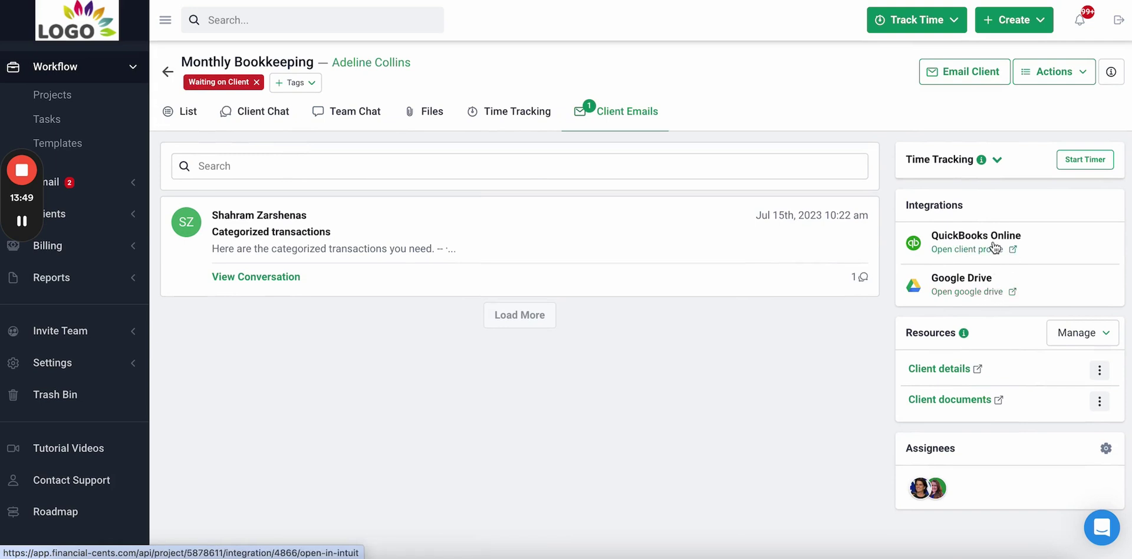
{"action": "scroll", "coordinate": [1004, 240], "scroll_direction": "down", "scroll_amount": 2}
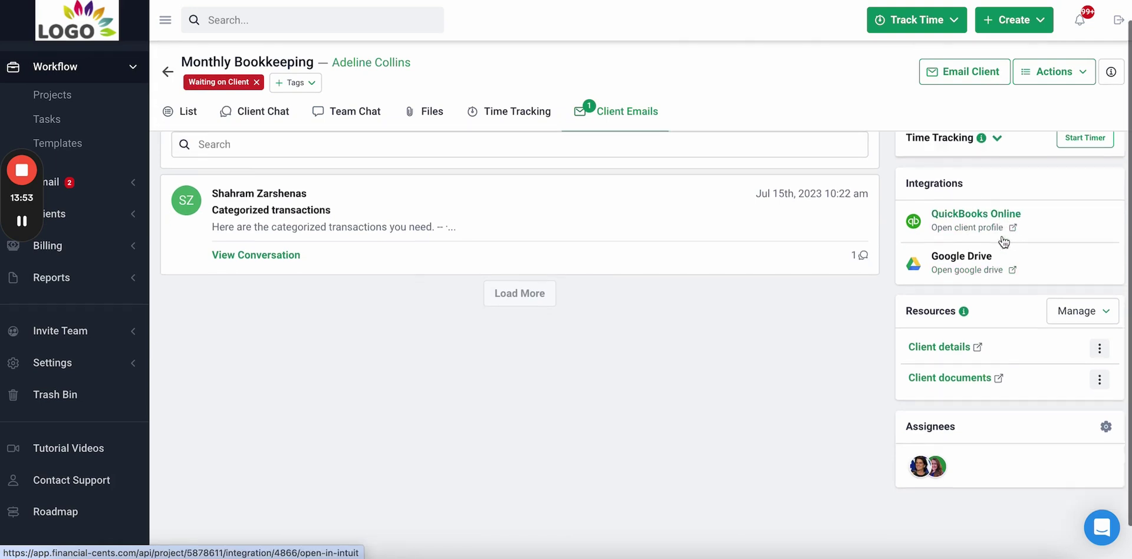
{"action": "scroll", "coordinate": [971, 347], "scroll_direction": "up", "scroll_amount": 2}
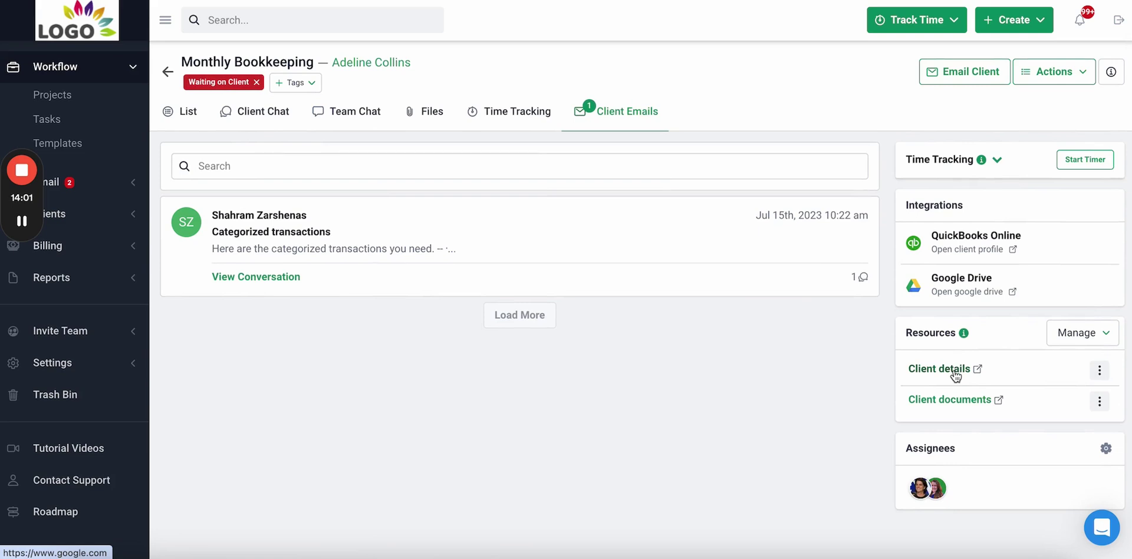
{"action": "left_click", "coordinate": [195, 112]}
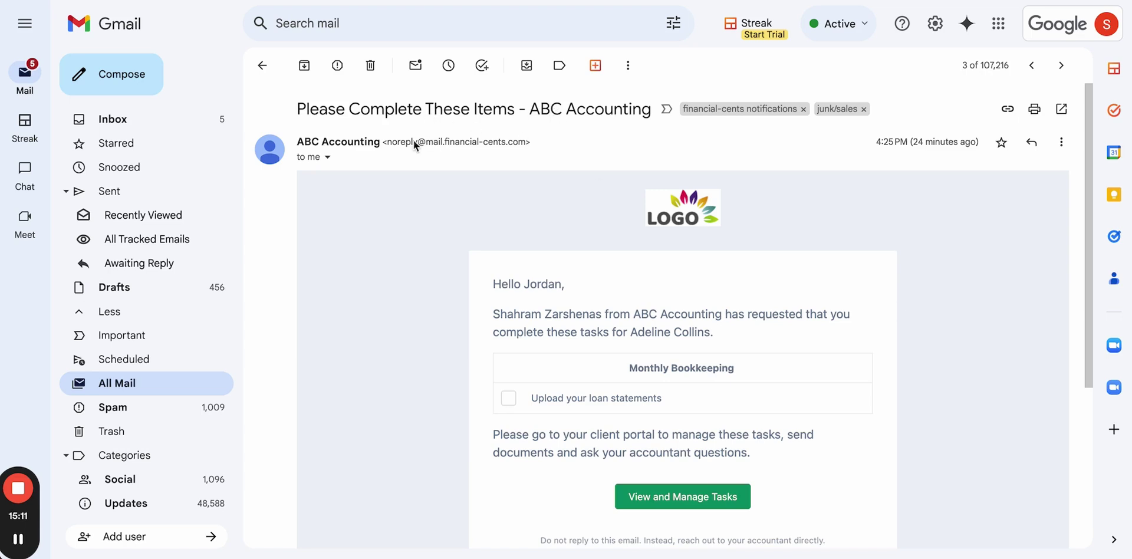
Switch to Gmail, open the client portal from the ABC Accounting request email and review the Request Statements tasks.
{"action": "scroll", "coordinate": [391, 170], "scroll_direction": "down", "scroll_amount": 1}
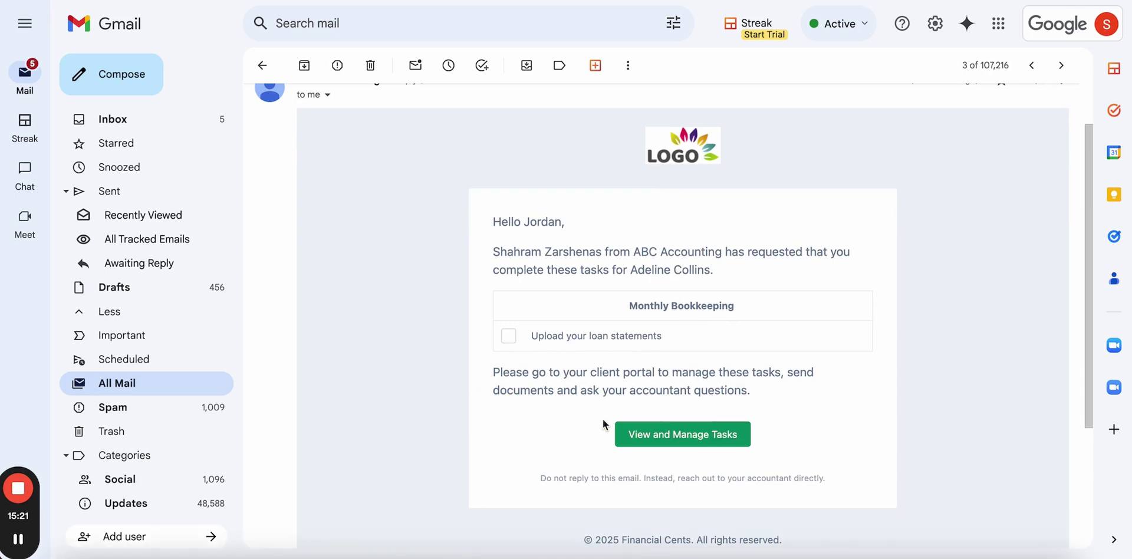
{"action": "left_click", "coordinate": [675, 436]}
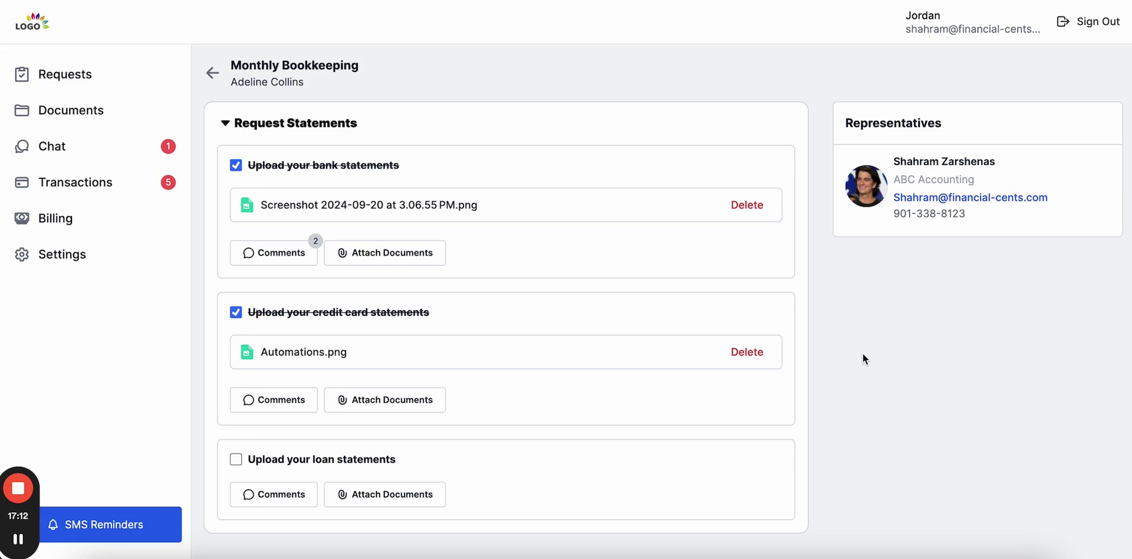
{"action": "scroll", "coordinate": [862, 358], "scroll_direction": "down", "scroll_amount": 1}
{"action": "scroll", "coordinate": [862, 358], "scroll_direction": "up", "scroll_amount": 1}
{"action": "scroll", "coordinate": [862, 353], "scroll_direction": "down", "scroll_amount": 2}
{"action": "scroll", "coordinate": [862, 352], "scroll_direction": "up", "scroll_amount": 2}
{"action": "scroll", "coordinate": [603, 69], "scroll_direction": "down", "scroll_amount": 2}
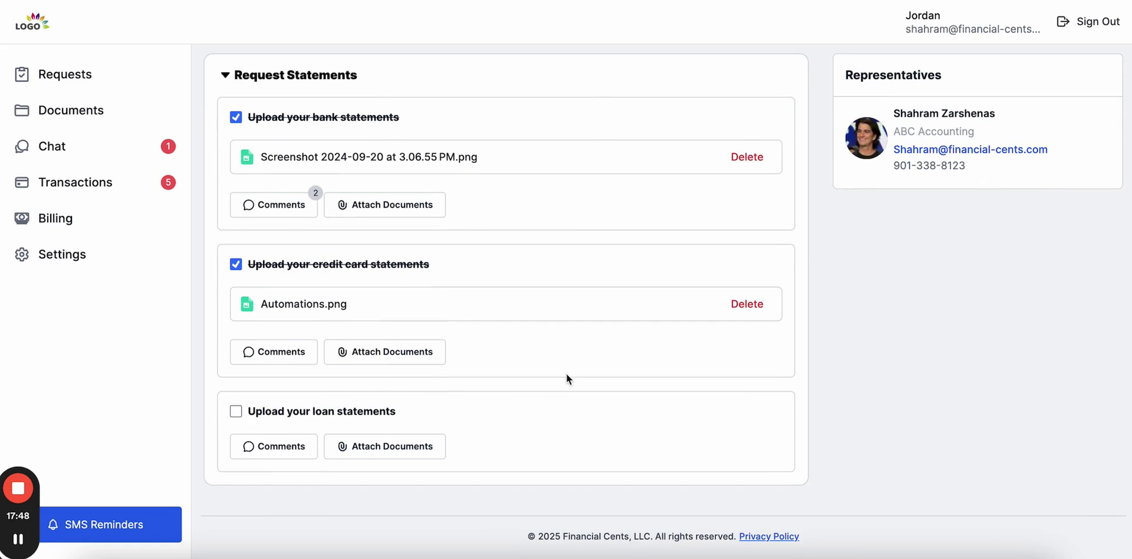
{"action": "scroll", "coordinate": [570, 373], "scroll_direction": "up", "scroll_amount": 1}
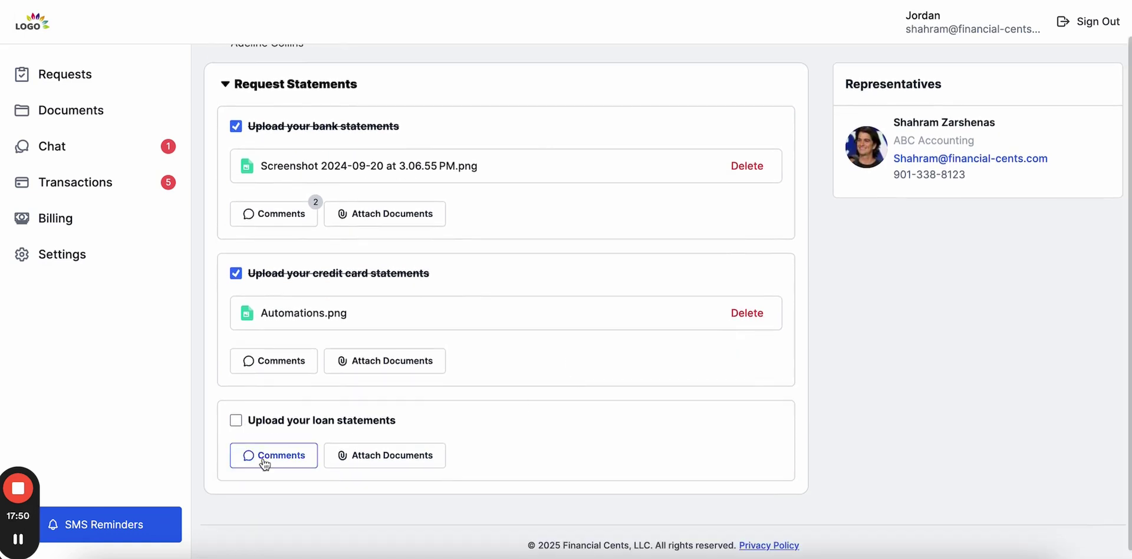
Attach 2024 SaaS Benchmarks Report by High Alpha.pdf to the Upload your loan statements task and mark the task completed.
{"action": "left_click", "coordinate": [411, 460]}
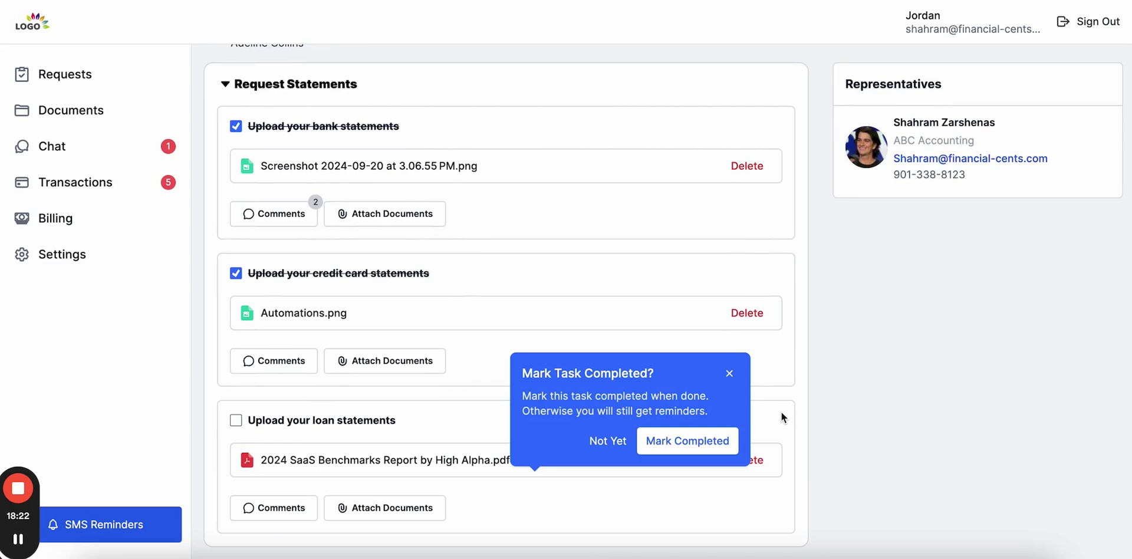
{"action": "left_click", "coordinate": [236, 420]}
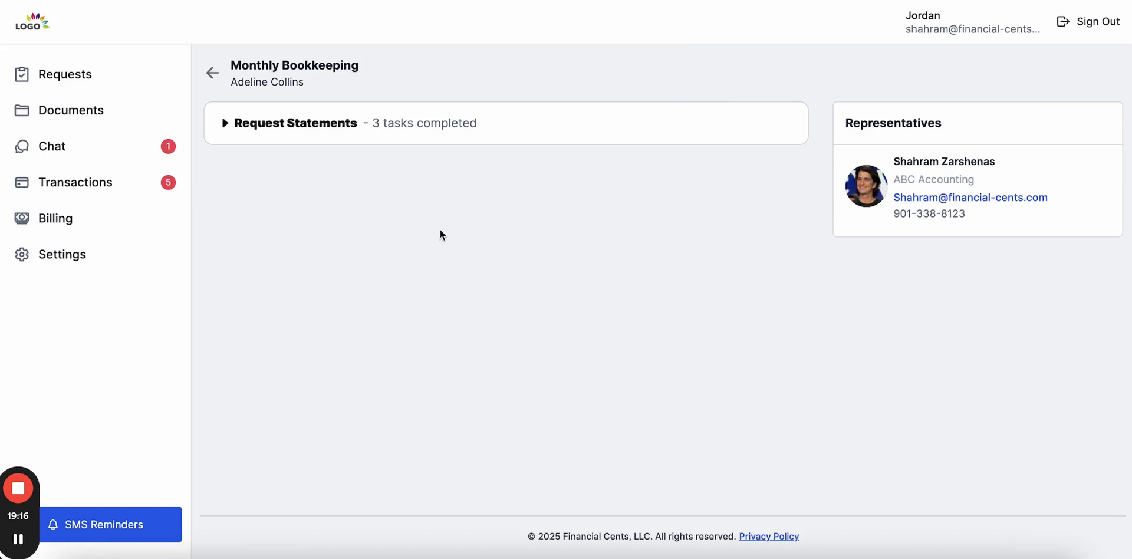
Review the client portal's open and completed requests and the client's document folders.
{"action": "left_click", "coordinate": [75, 78]}
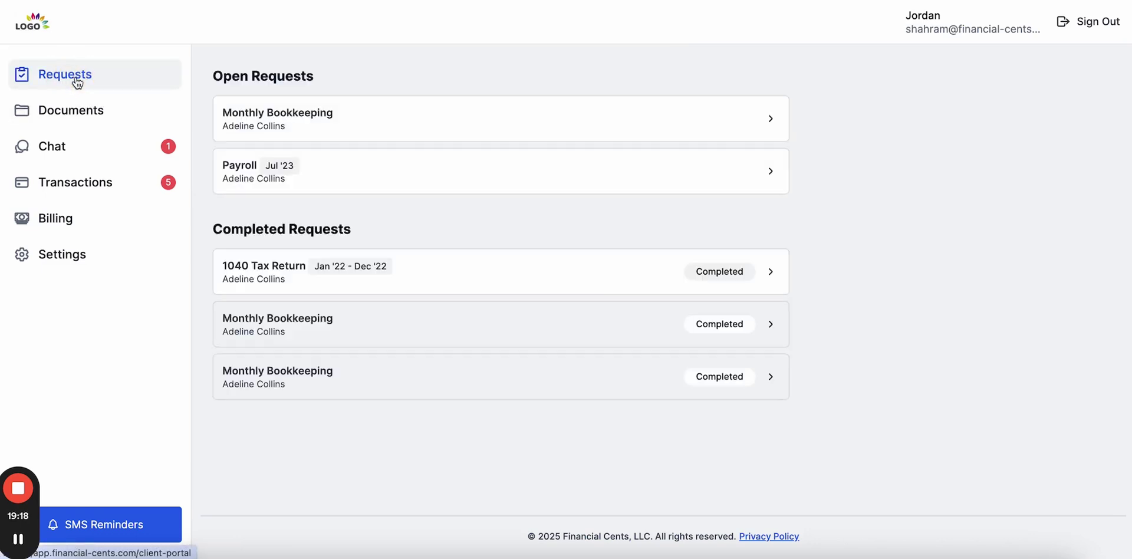
{"action": "left_click", "coordinate": [101, 118]}
{"action": "left_click", "coordinate": [334, 143]}
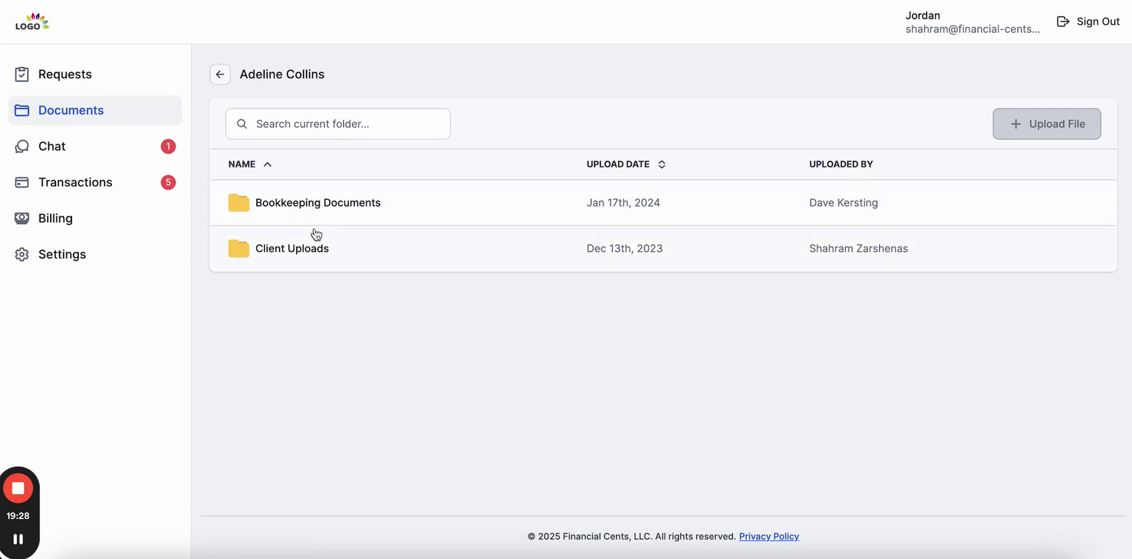
Examine the portal's payroll and monthly bookkeeping chat topics, the transactions awaiting the client's memo and the billing page.
{"action": "left_click", "coordinate": [99, 147]}
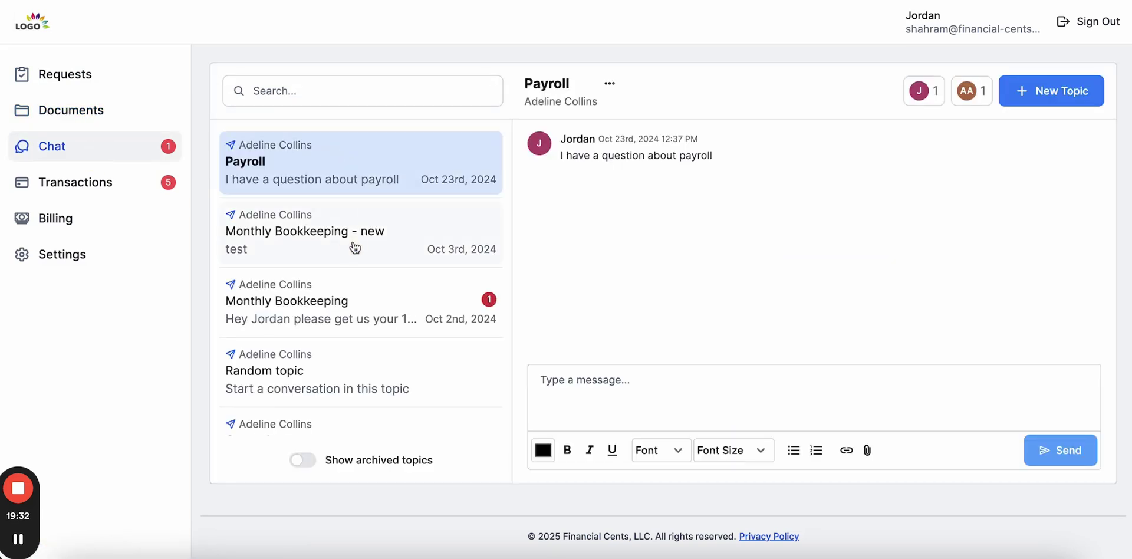
{"action": "left_click", "coordinate": [355, 247]}
{"action": "left_click", "coordinate": [348, 307]}
{"action": "left_click", "coordinate": [352, 182]}
{"action": "left_click", "coordinate": [94, 186]}
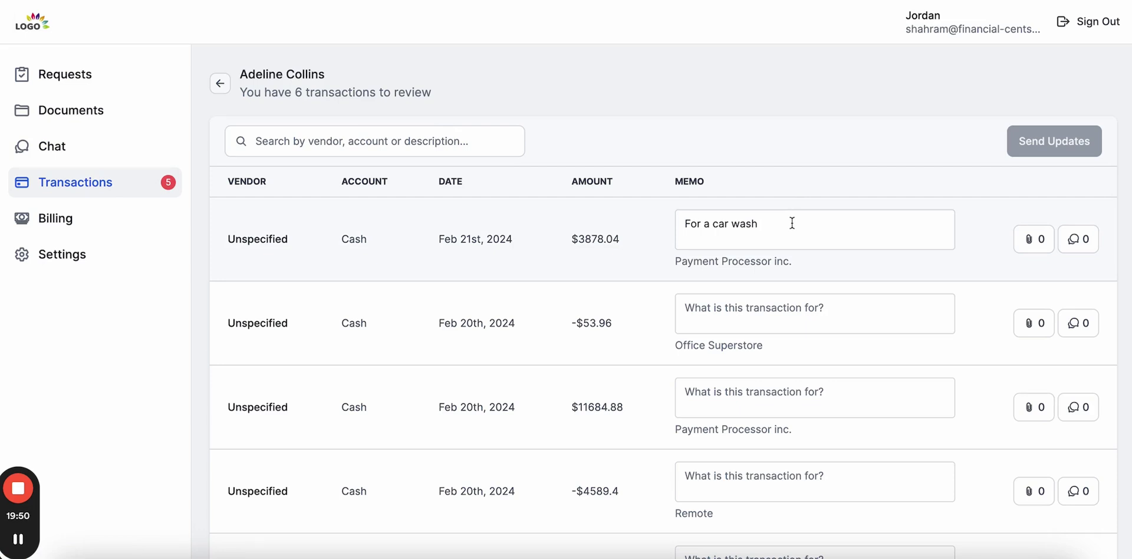
{"action": "left_click", "coordinate": [83, 220]}
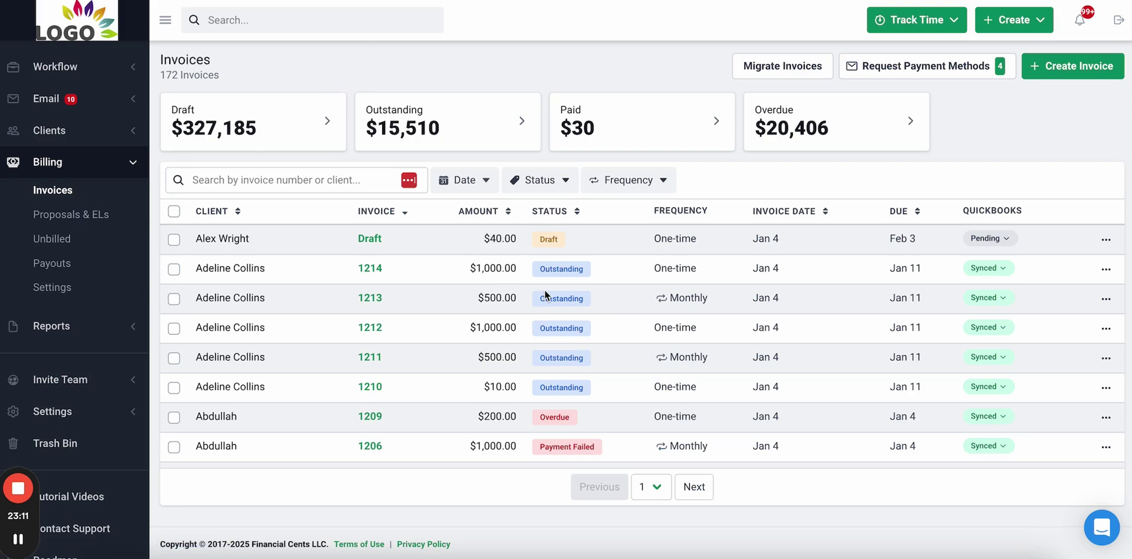
Examine the firm's invoices list and the blank invoice form's frequency, payment collection and service options, leaving the form unsaved.
{"action": "scroll", "coordinate": [543, 296], "scroll_direction": "down", "scroll_amount": 2}
{"action": "scroll", "coordinate": [544, 296], "scroll_direction": "up", "scroll_amount": 2}
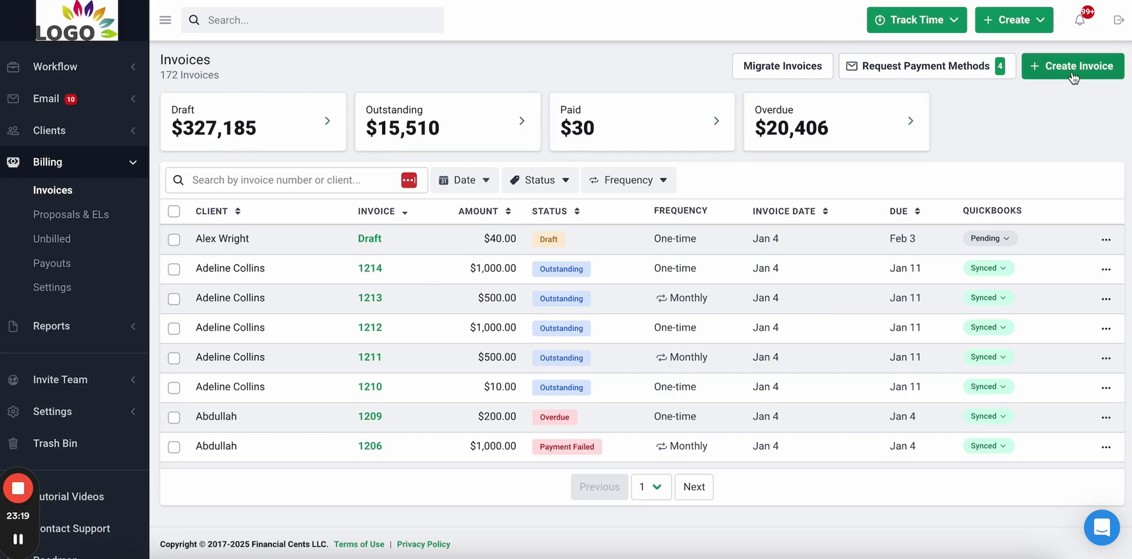
{"action": "left_click", "coordinate": [1072, 71]}
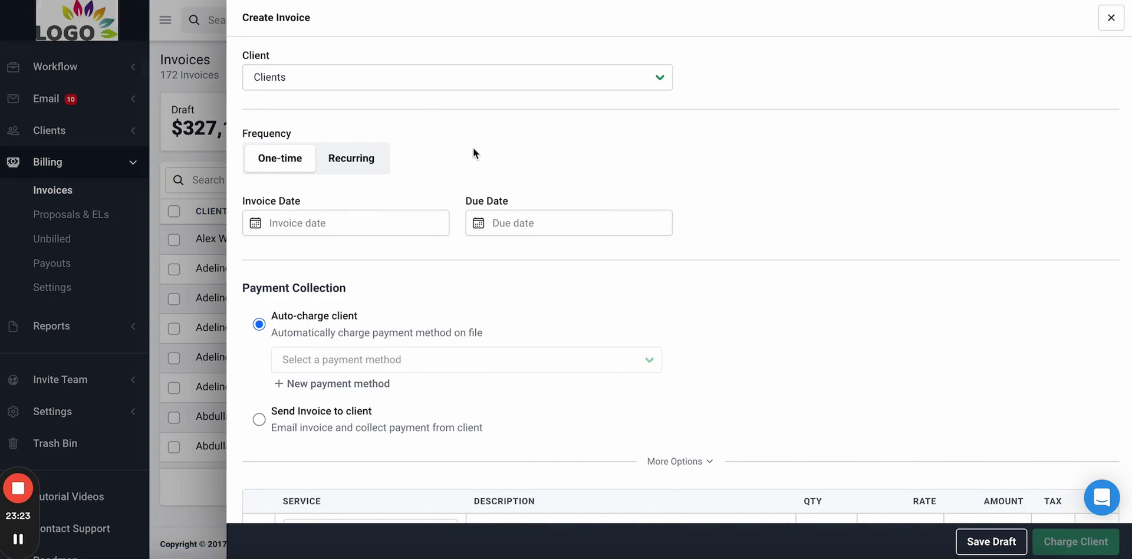
{"action": "scroll", "coordinate": [473, 152], "scroll_direction": "down", "scroll_amount": 2}
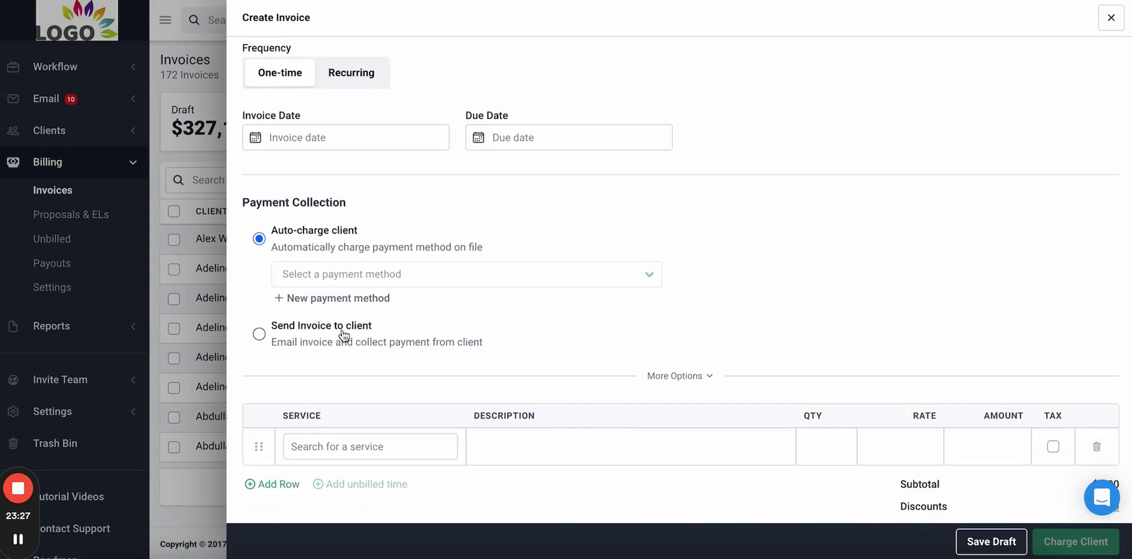
{"action": "scroll", "coordinate": [344, 335], "scroll_direction": "down", "scroll_amount": 1}
{"action": "scroll", "coordinate": [344, 336], "scroll_direction": "down", "scroll_amount": 2}
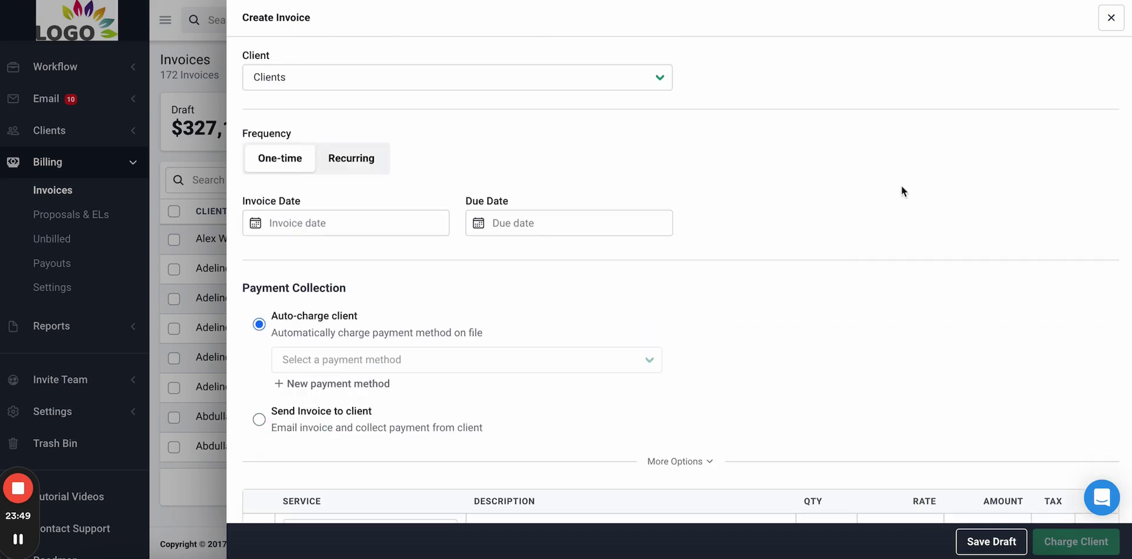
{"action": "left_click", "coordinate": [1108, 27]}
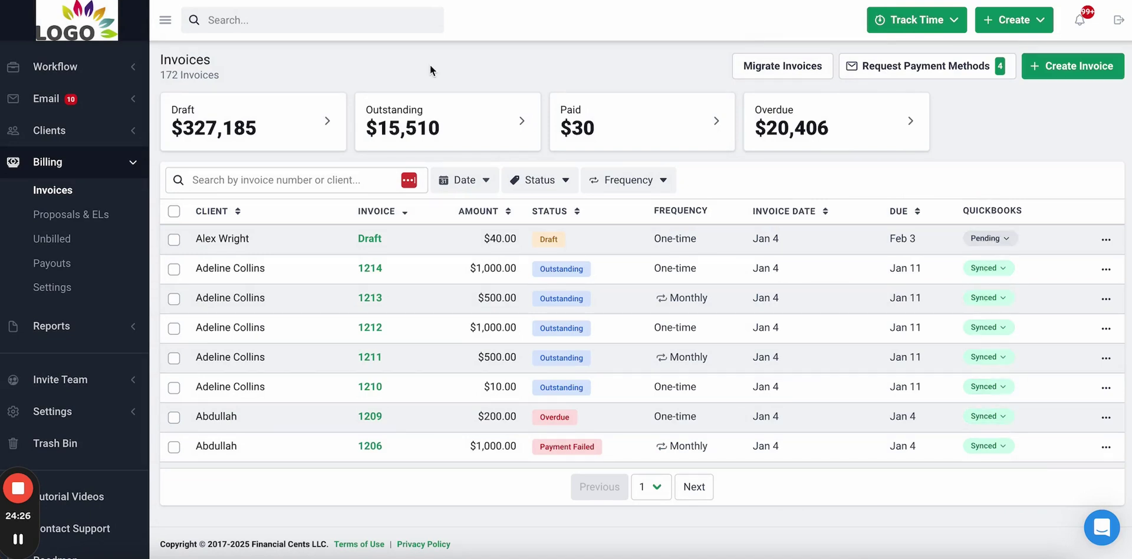
Review the proposals list and examine the most recent accepted Bookkeeping services proposal, including its billed services and audit log.
{"action": "left_click", "coordinate": [109, 214]}
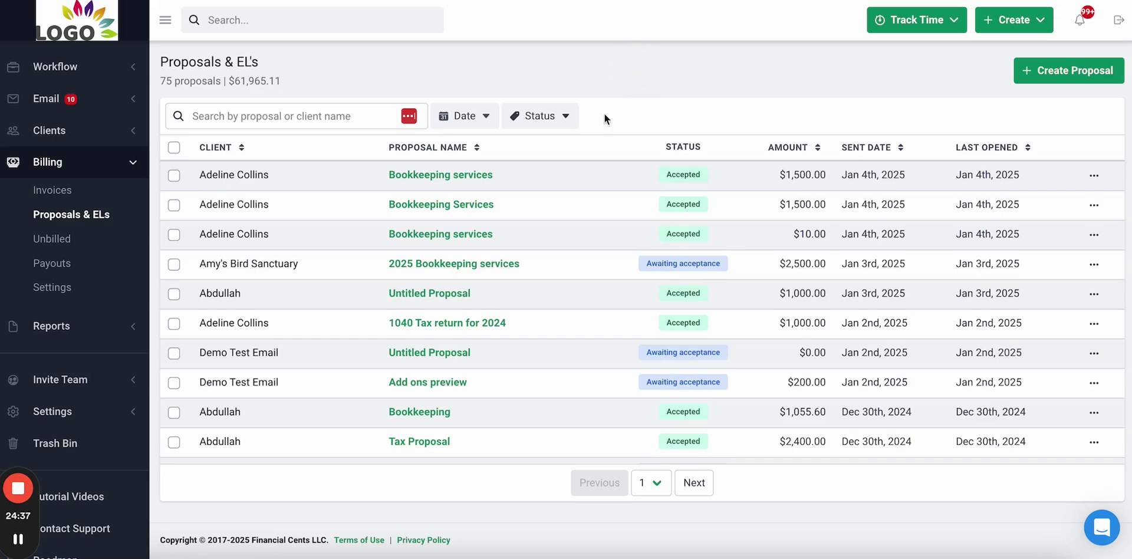
{"action": "scroll", "coordinate": [438, 188], "scroll_direction": "down", "scroll_amount": 3}
{"action": "scroll", "coordinate": [437, 189], "scroll_direction": "up", "scroll_amount": 3}
{"action": "left_click", "coordinate": [476, 176]}
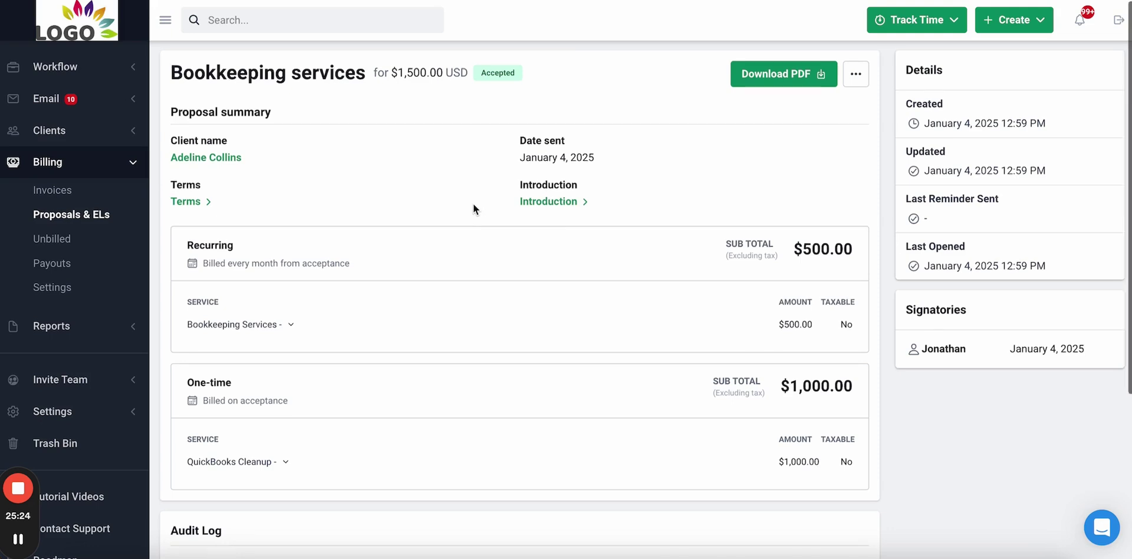
{"action": "scroll", "coordinate": [473, 204], "scroll_direction": "down", "scroll_amount": 5}
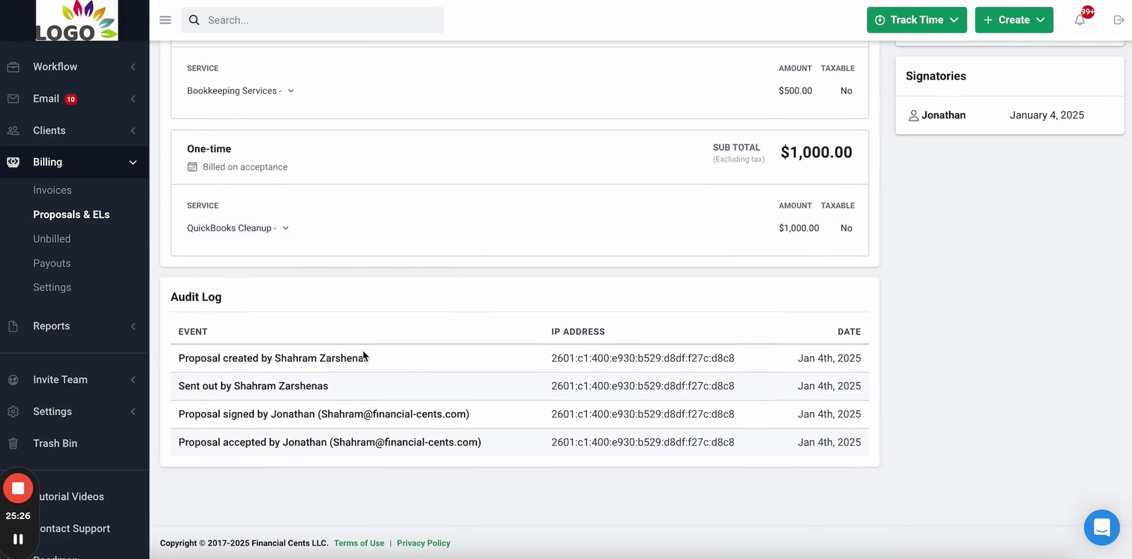
{"action": "scroll", "coordinate": [558, 457], "scroll_direction": "up", "scroll_amount": 5}
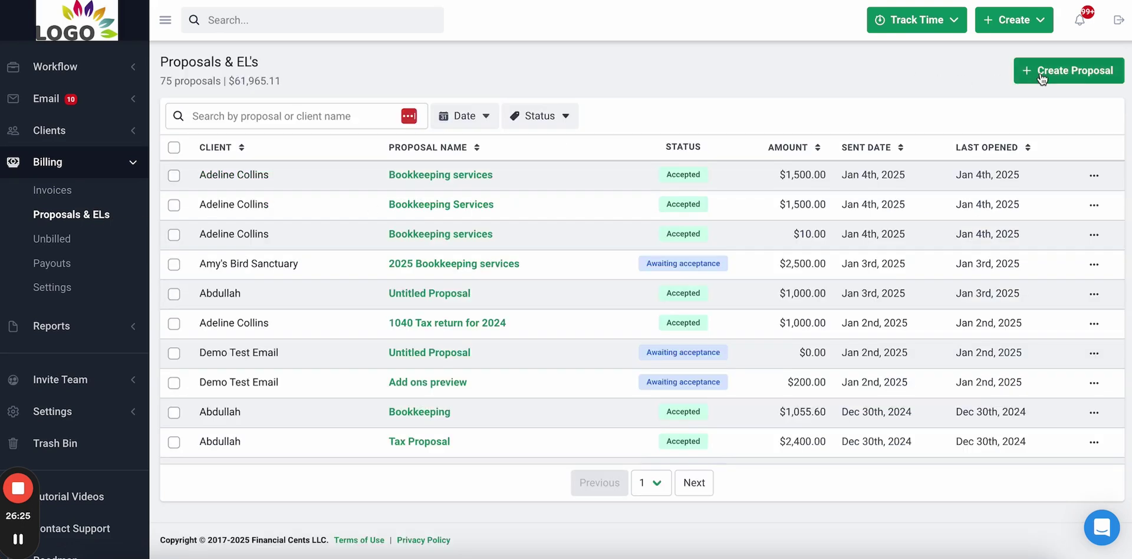
Start a new proposal and examine its Introduction, Services and Payments sections.
{"action": "left_click", "coordinate": [1070, 77]}
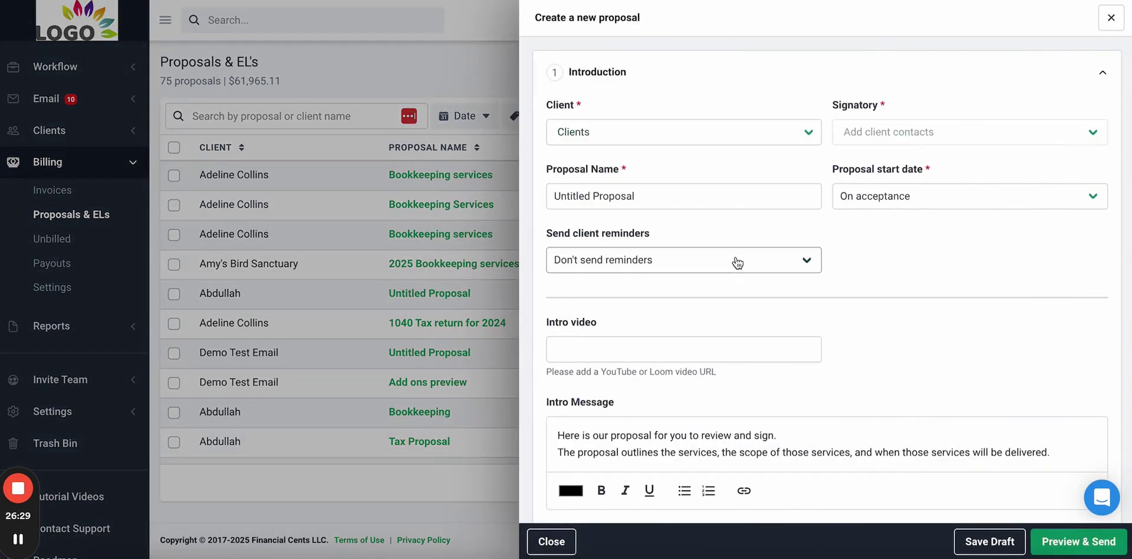
{"action": "scroll", "coordinate": [712, 315], "scroll_direction": "down", "scroll_amount": 1}
{"action": "scroll", "coordinate": [712, 318], "scroll_direction": "up", "scroll_amount": 1}
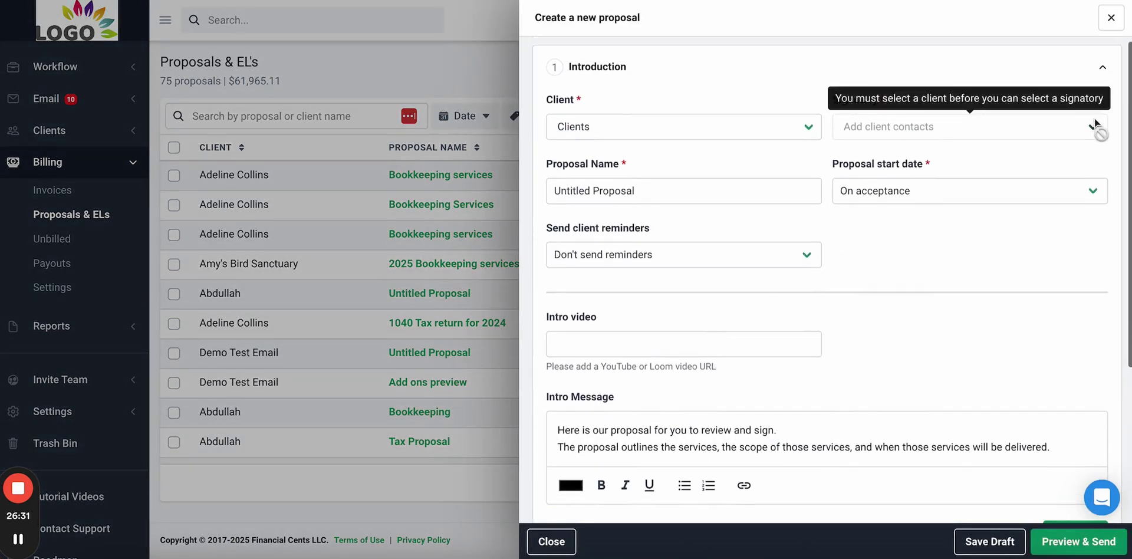
{"action": "left_click", "coordinate": [1100, 73]}
{"action": "left_click", "coordinate": [915, 145]}
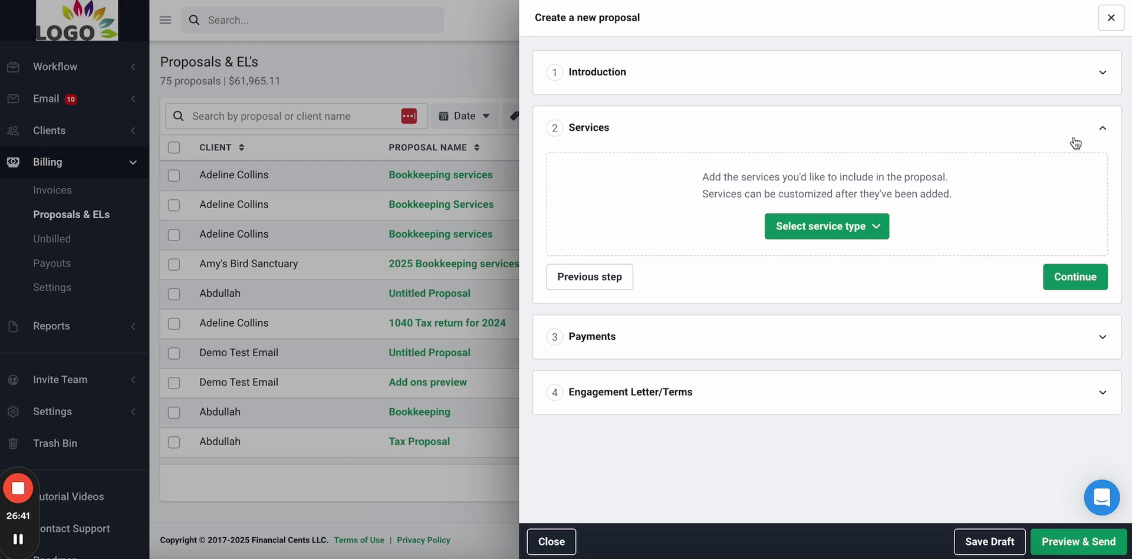
{"action": "left_click", "coordinate": [1095, 139]}
{"action": "left_click", "coordinate": [1055, 199]}
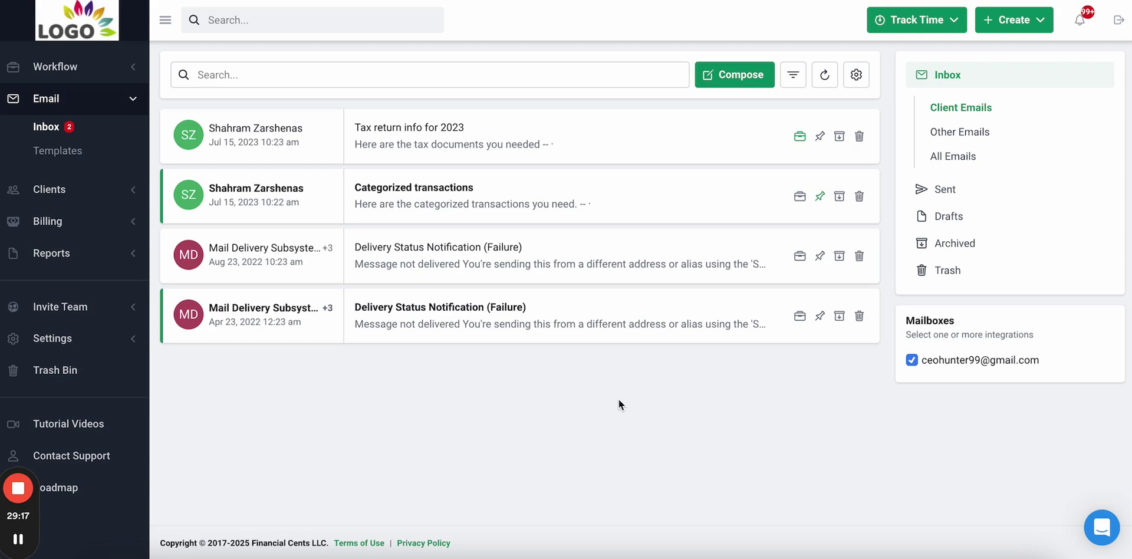
Read the Categorized transactions email and follow its pinned project to the Monthly Bookkeeping project's client emails.
{"action": "left_click", "coordinate": [593, 396]}
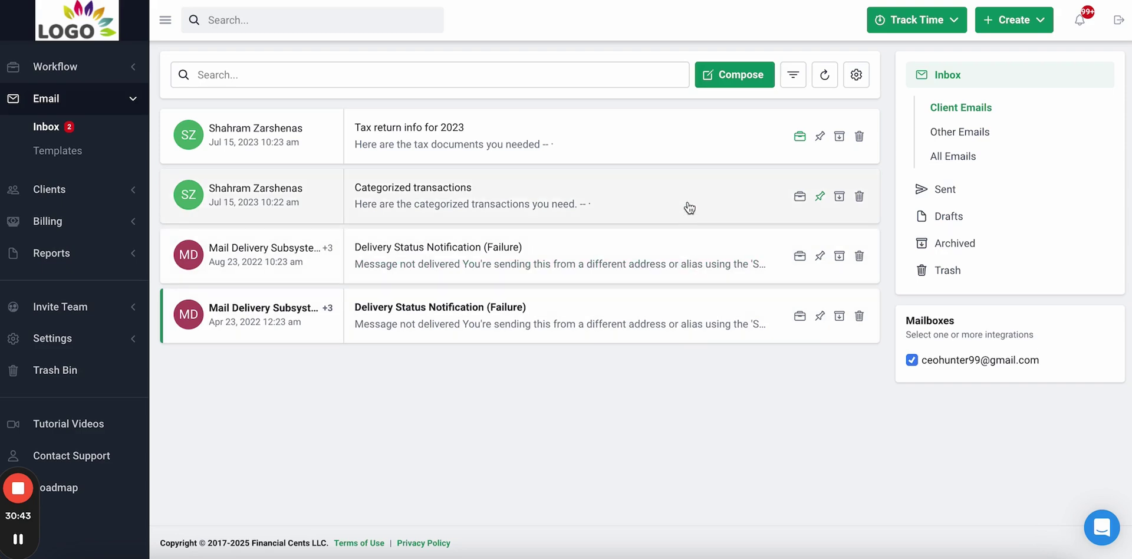
{"action": "left_click", "coordinate": [690, 207]}
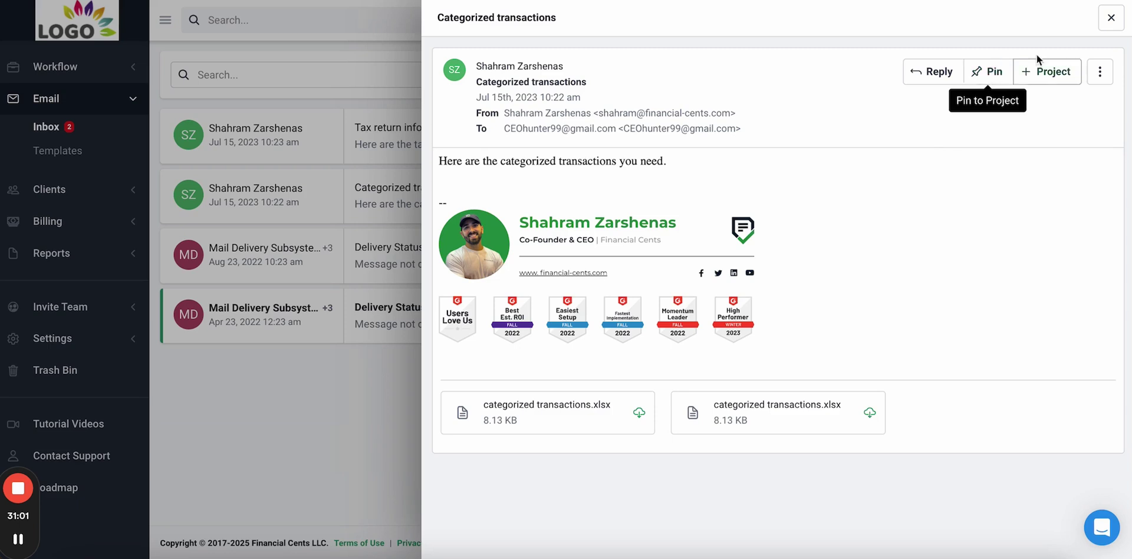
{"action": "left_click", "coordinate": [1111, 18]}
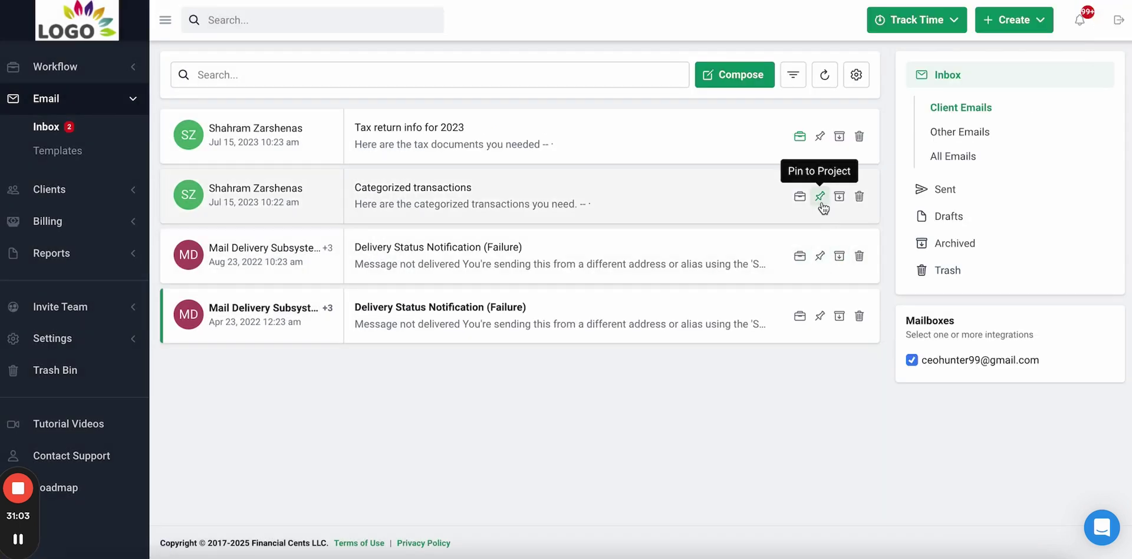
{"action": "left_click", "coordinate": [821, 199]}
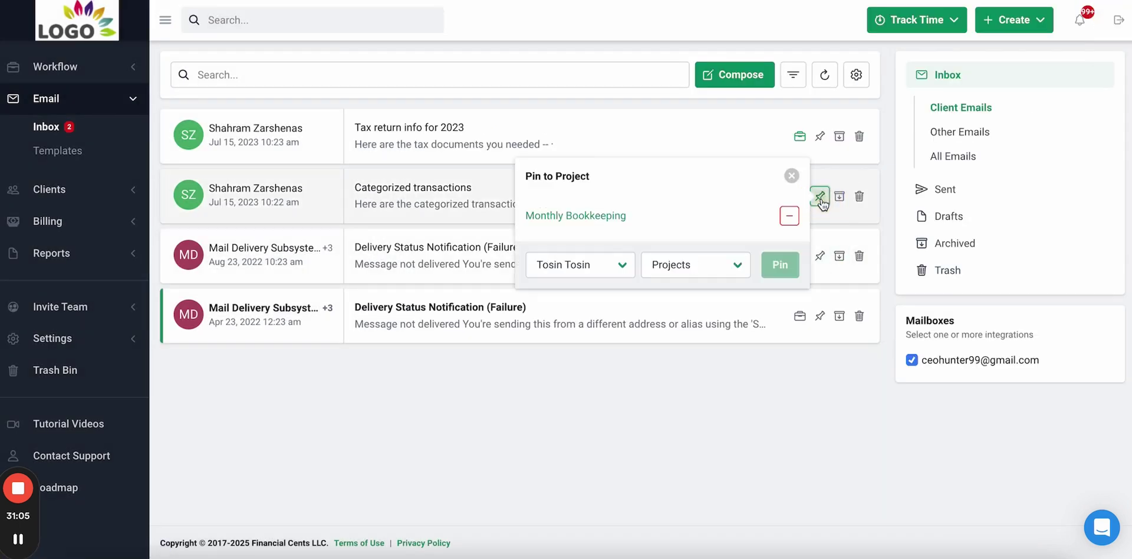
{"action": "left_click", "coordinate": [612, 218]}
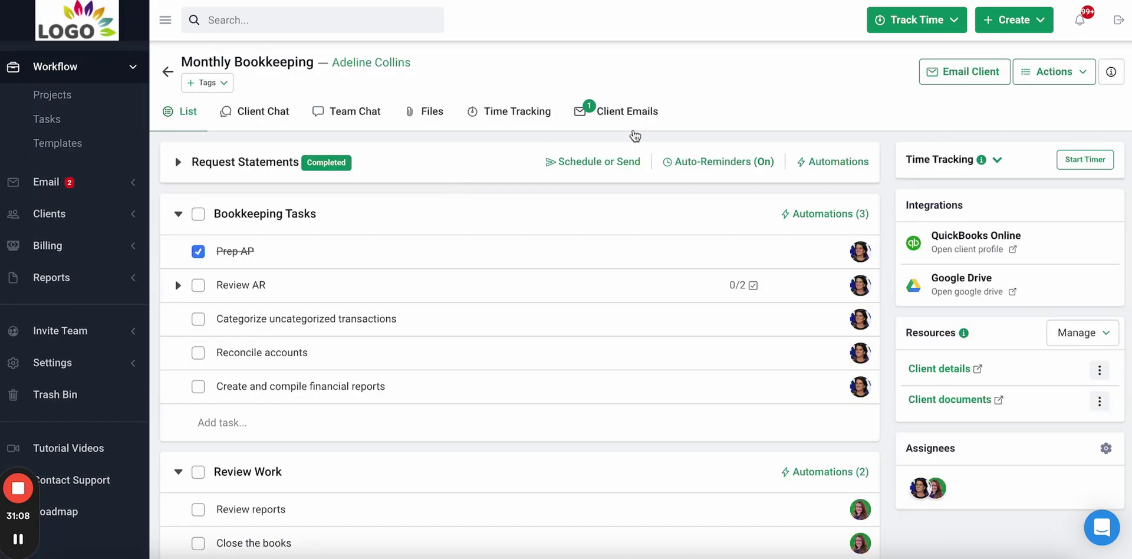
{"action": "left_click", "coordinate": [622, 113]}
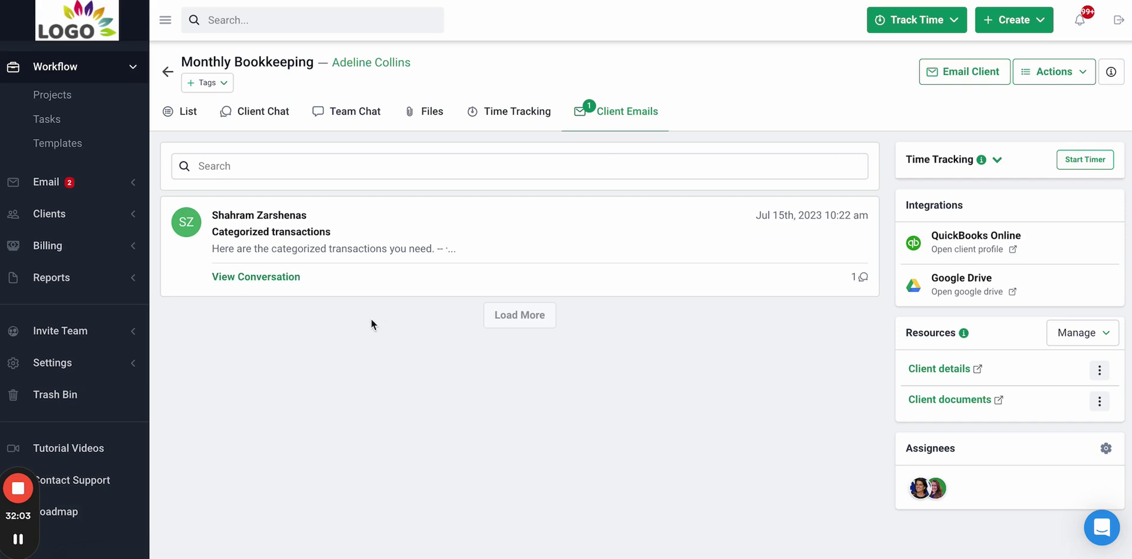
Examine the full clients list with its contact, entity type, tax ID and year-end details.
{"action": "left_click", "coordinate": [49, 213]}
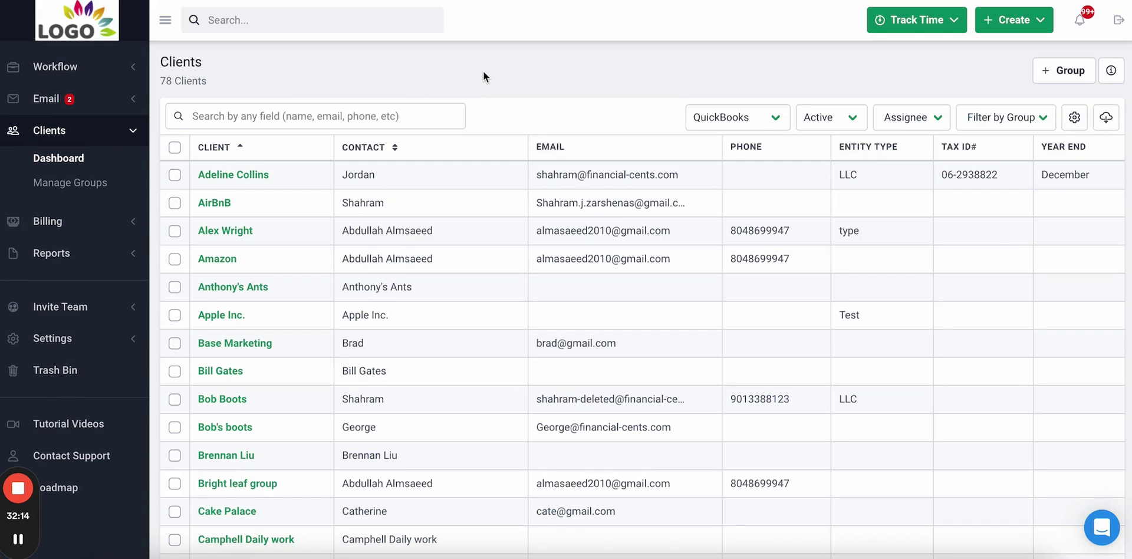
{"action": "scroll", "coordinate": [282, 181], "scroll_direction": "down", "scroll_amount": 3}
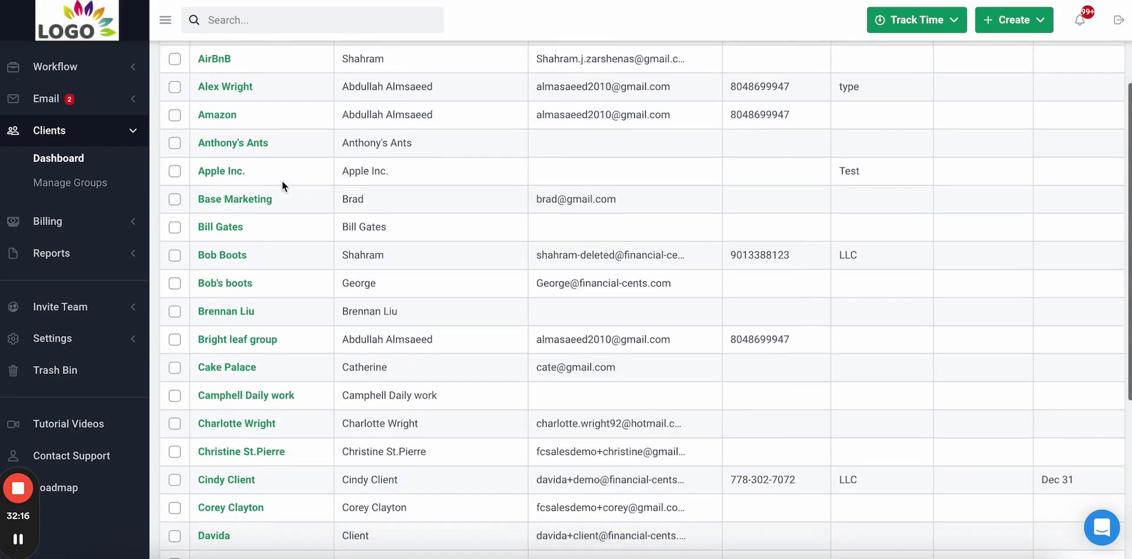
{"action": "scroll", "coordinate": [282, 180], "scroll_direction": "up", "scroll_amount": 3}
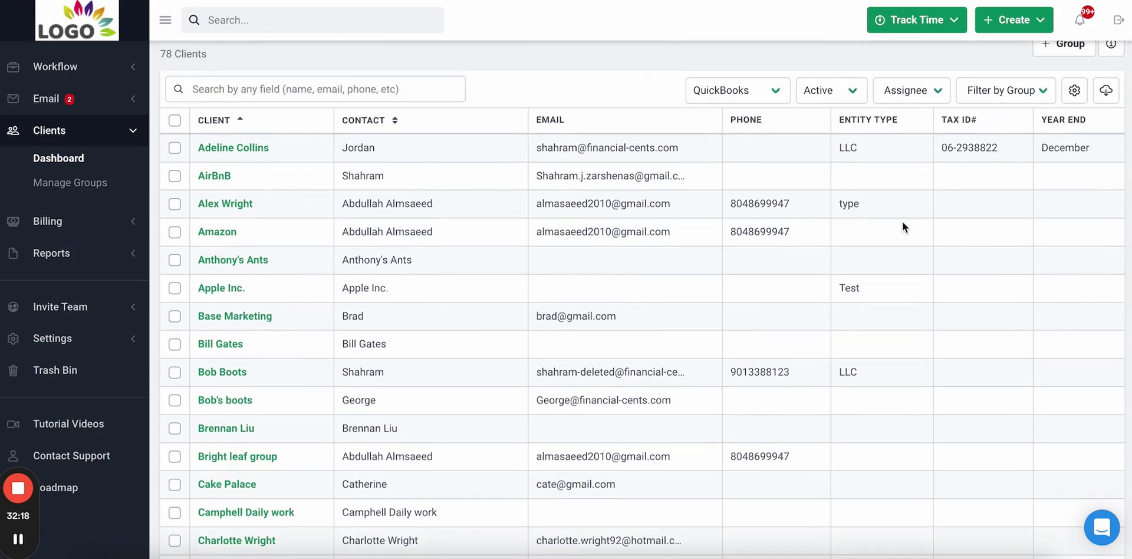
{"action": "scroll", "coordinate": [902, 221], "scroll_direction": "down", "scroll_amount": 1}
{"action": "scroll", "coordinate": [902, 221], "scroll_direction": "up", "scroll_amount": 2}
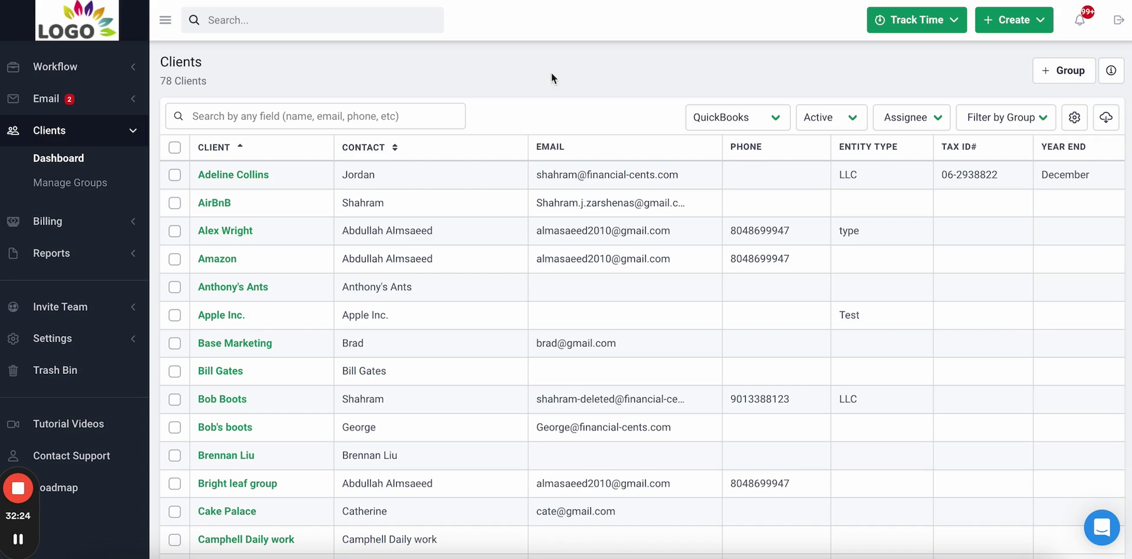
Open the first listed client's dashboard and examine its projects, notes, transactions, documents, client tasks, activities, contacts and resources.
{"action": "left_click", "coordinate": [253, 177]}
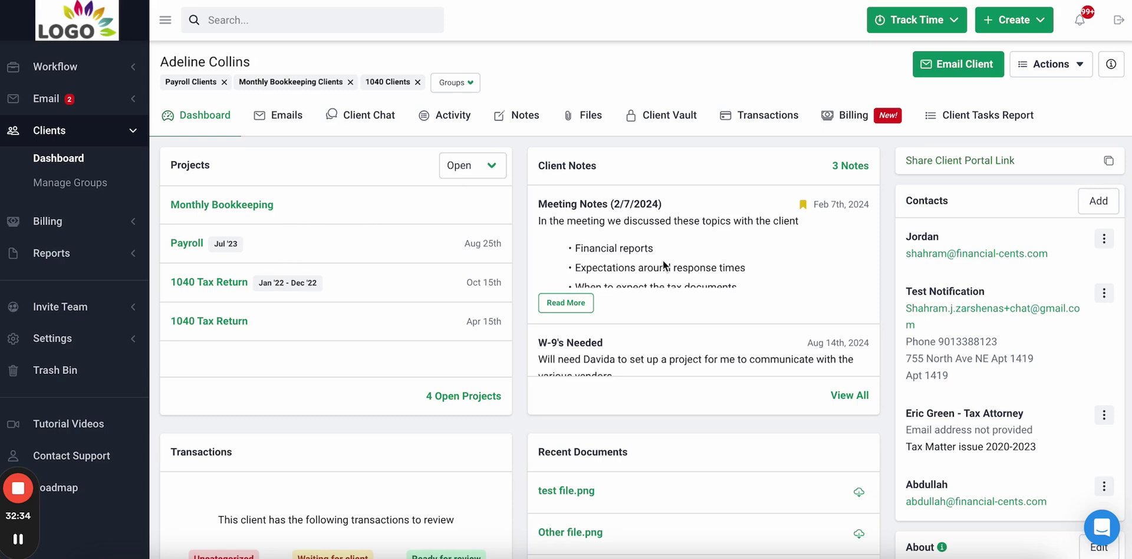
{"action": "scroll", "coordinate": [663, 264], "scroll_direction": "down", "scroll_amount": 2}
{"action": "scroll", "coordinate": [559, 394], "scroll_direction": "down", "scroll_amount": 7}
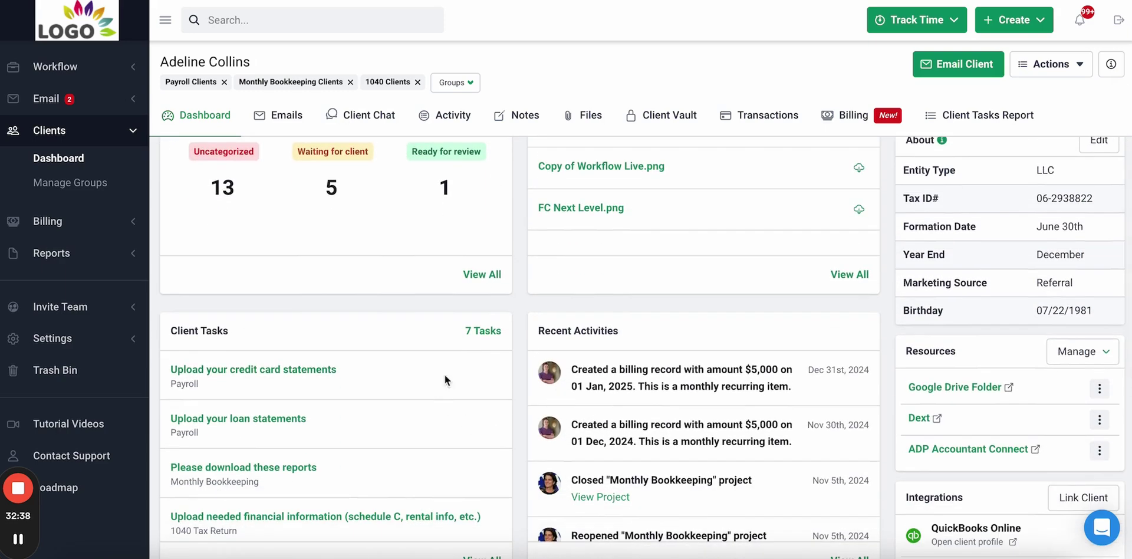
{"action": "scroll", "coordinate": [553, 305], "scroll_direction": "down", "scroll_amount": 1}
{"action": "scroll", "coordinate": [554, 305], "scroll_direction": "up", "scroll_amount": 8}
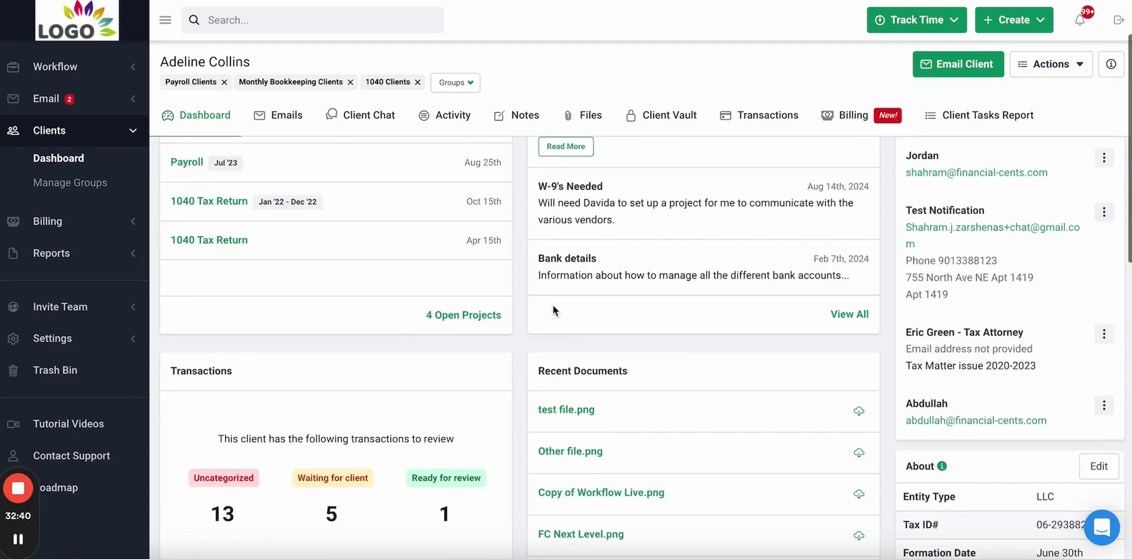
{"action": "scroll", "coordinate": [555, 304], "scroll_direction": "down", "scroll_amount": 6}
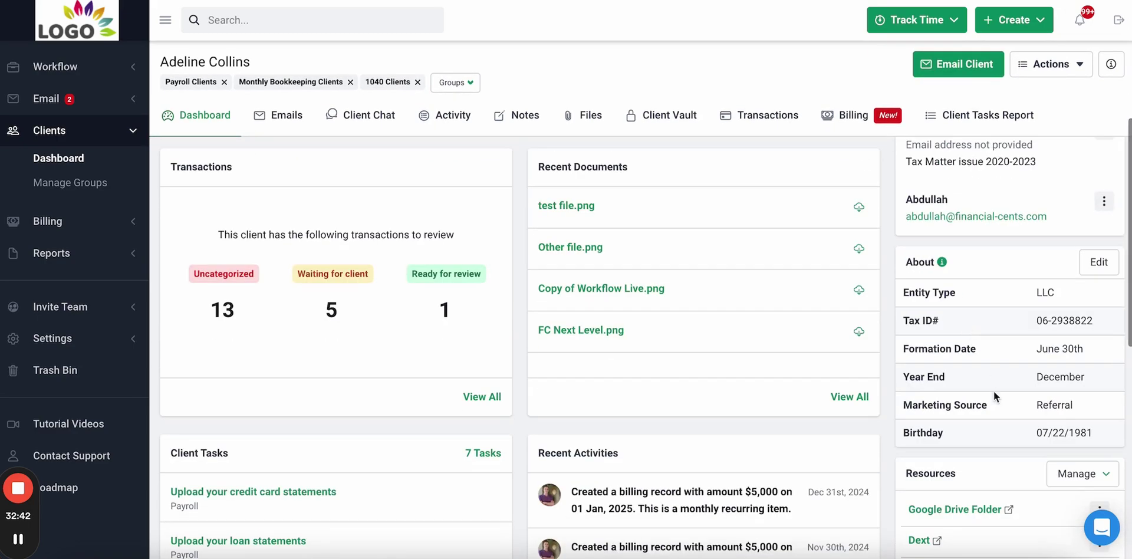
{"action": "scroll", "coordinate": [992, 391], "scroll_direction": "down", "scroll_amount": 1}
{"action": "scroll", "coordinate": [993, 391], "scroll_direction": "down", "scroll_amount": 1}
{"action": "scroll", "coordinate": [993, 391], "scroll_direction": "up", "scroll_amount": 7}
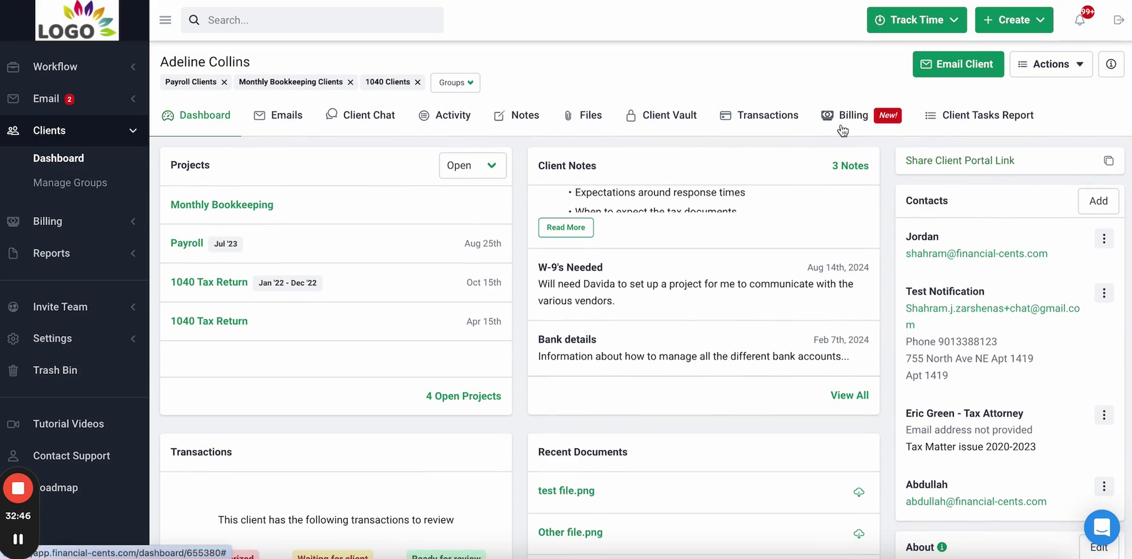
Examine the client's vault and emails, and return to the workflow's projects list.
{"action": "left_click", "coordinate": [657, 117]}
{"action": "left_click", "coordinate": [287, 115]}
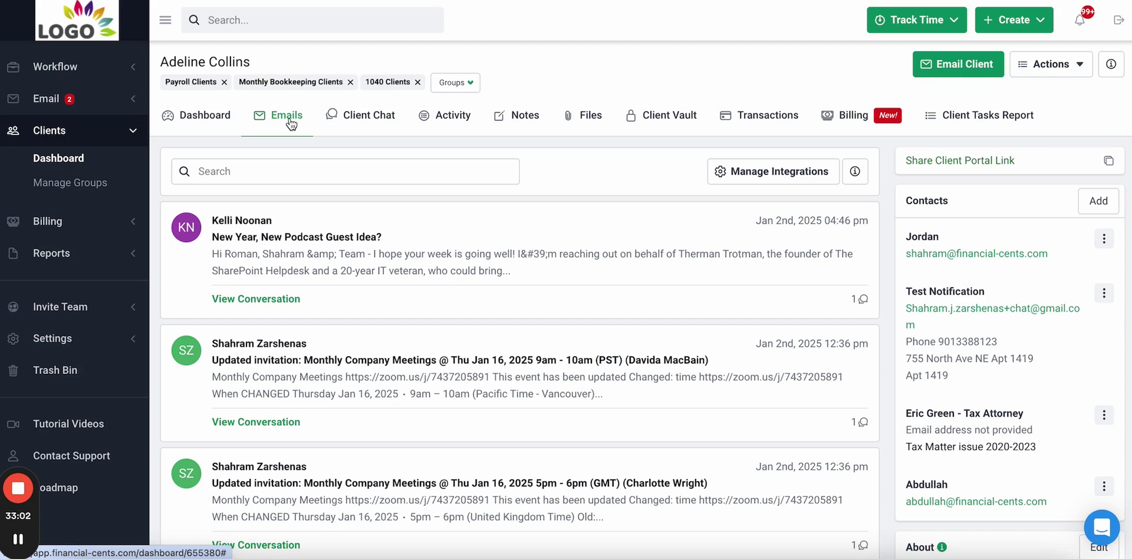
{"action": "left_click", "coordinate": [192, 127]}
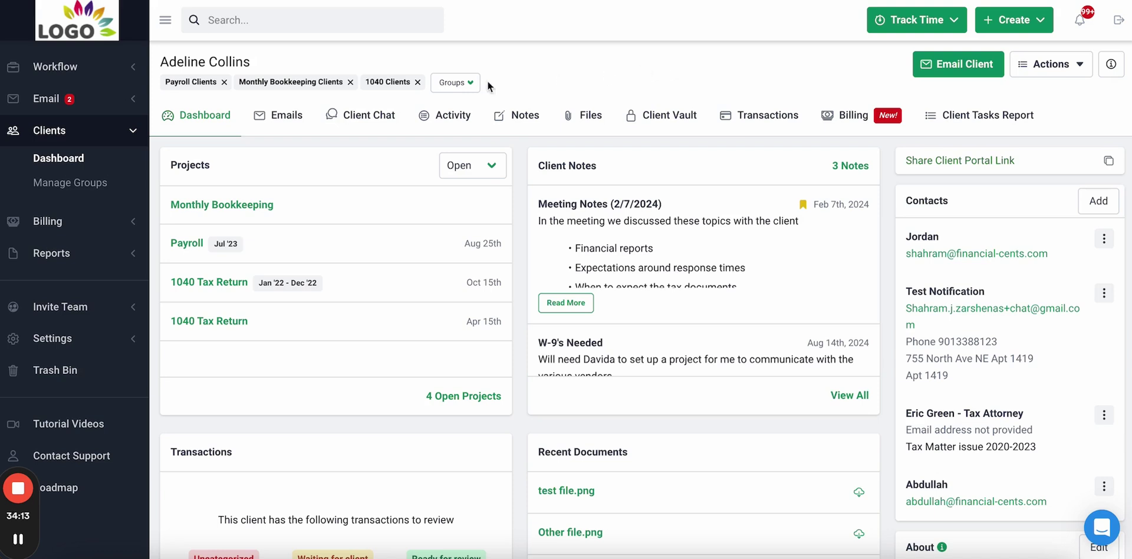
{"action": "left_click", "coordinate": [55, 66]}
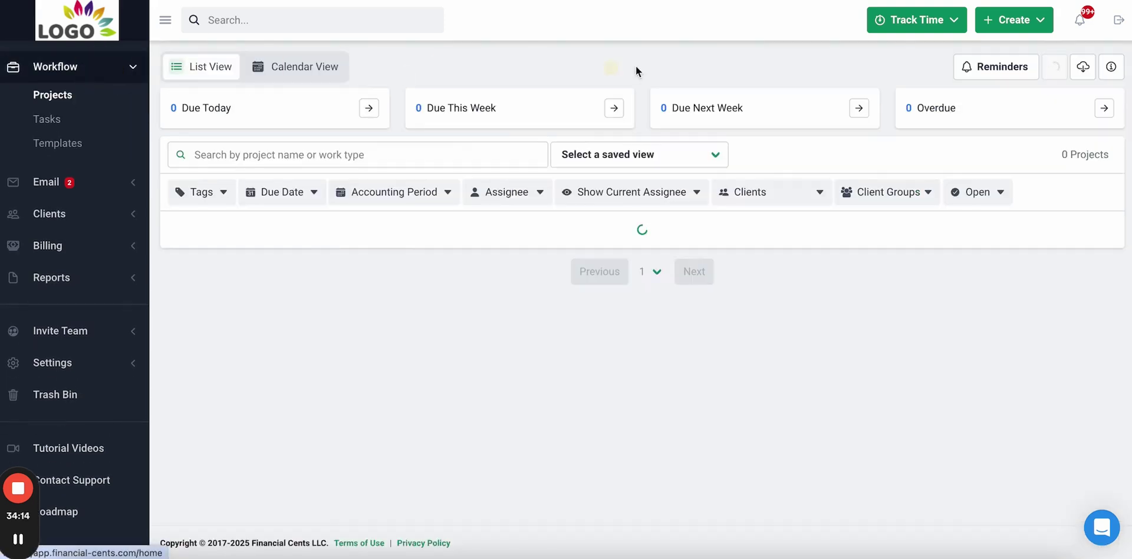